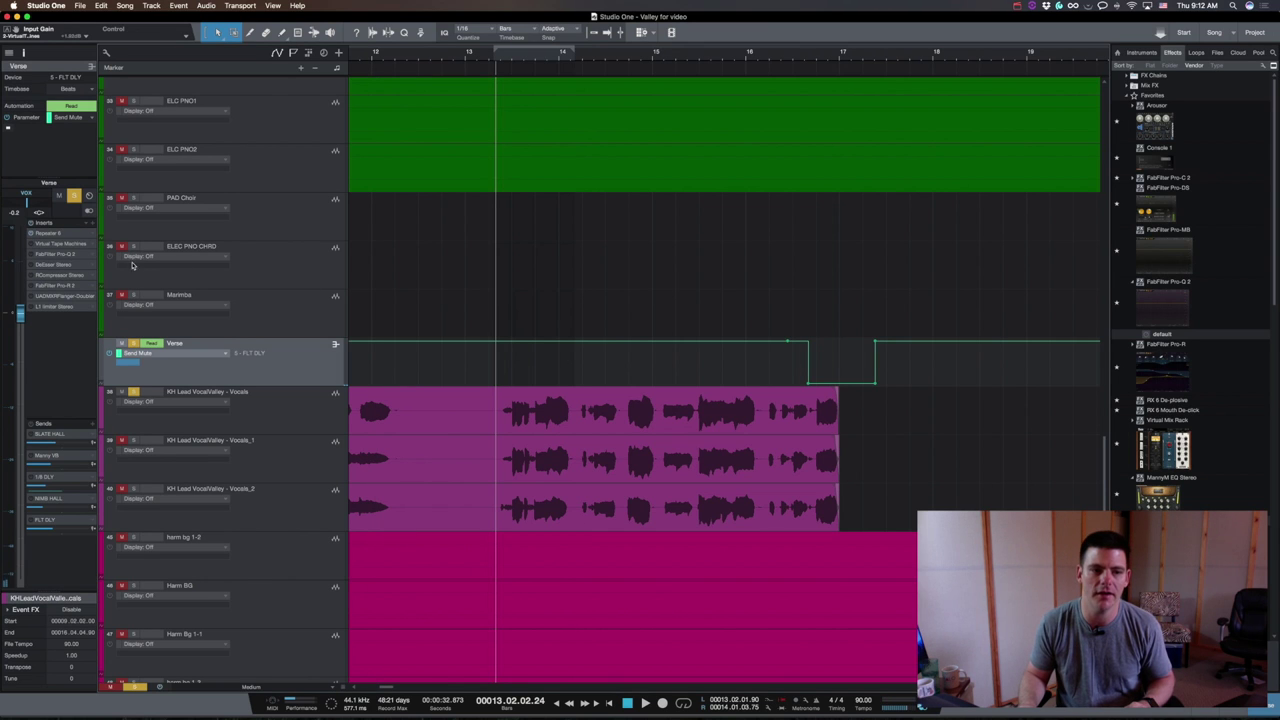
Open the Repeater slap delay editor from the Verse channel's Inserts list.
{"action": "left_click", "coordinate": [62, 234]}
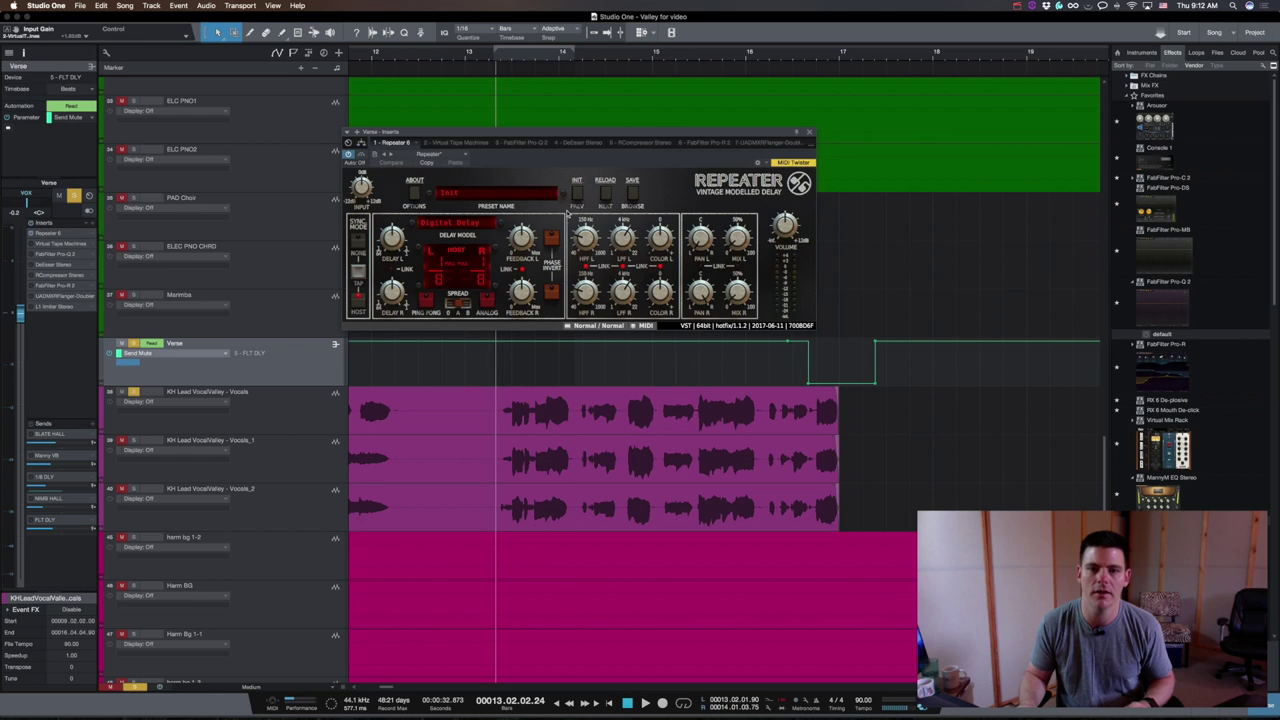
{"action": "left_click_drag", "start_coordinate": [652, 136], "coordinate": [628, 132]}
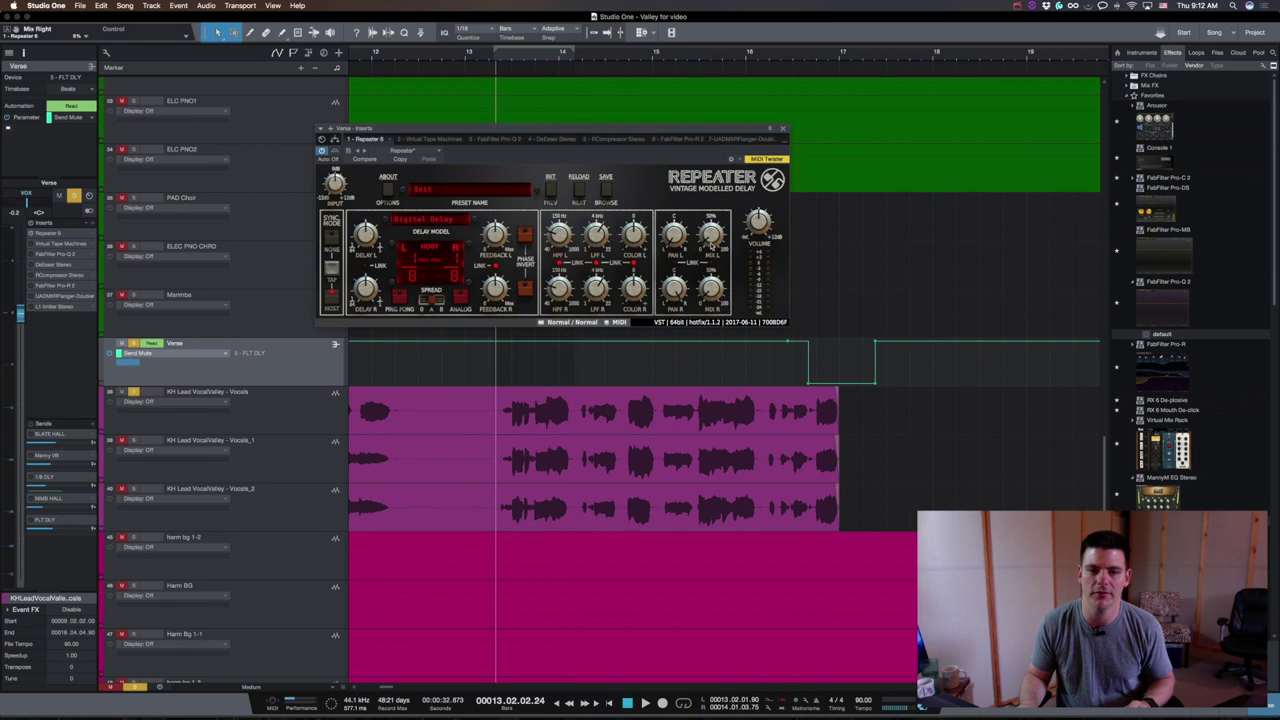
{"action": "key", "text": "space"}
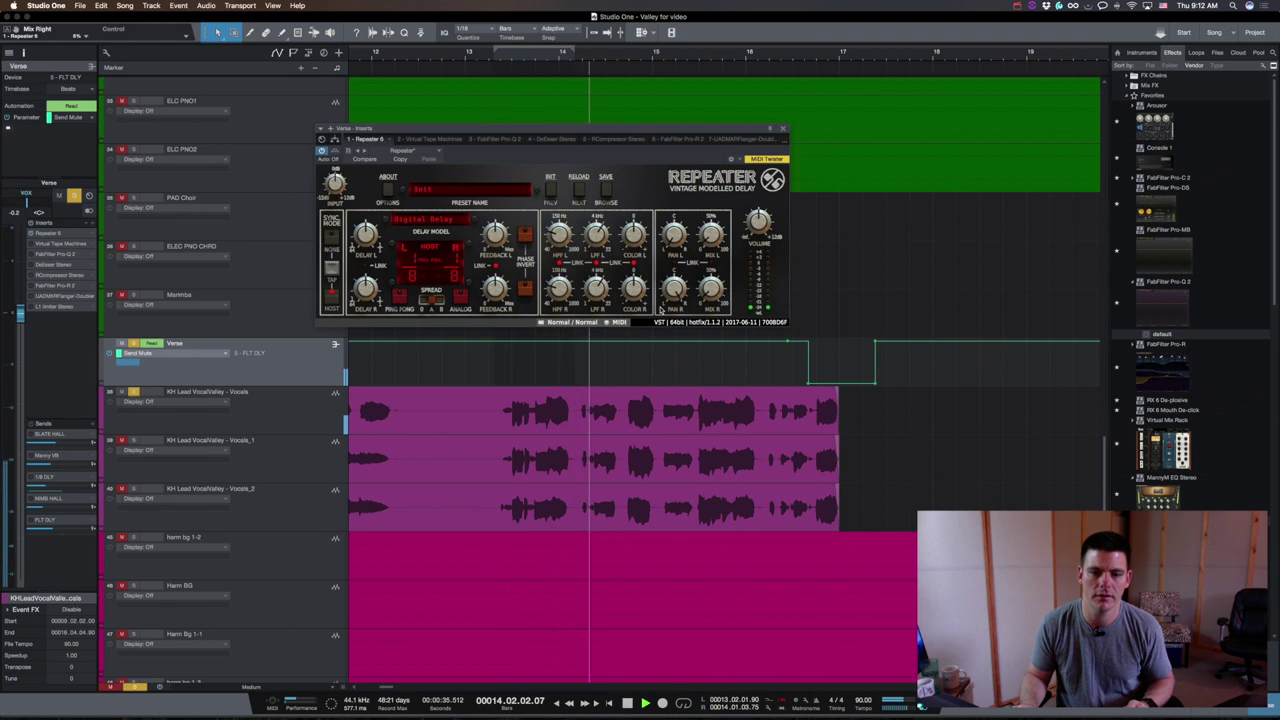
{"action": "key", "text": "space"}
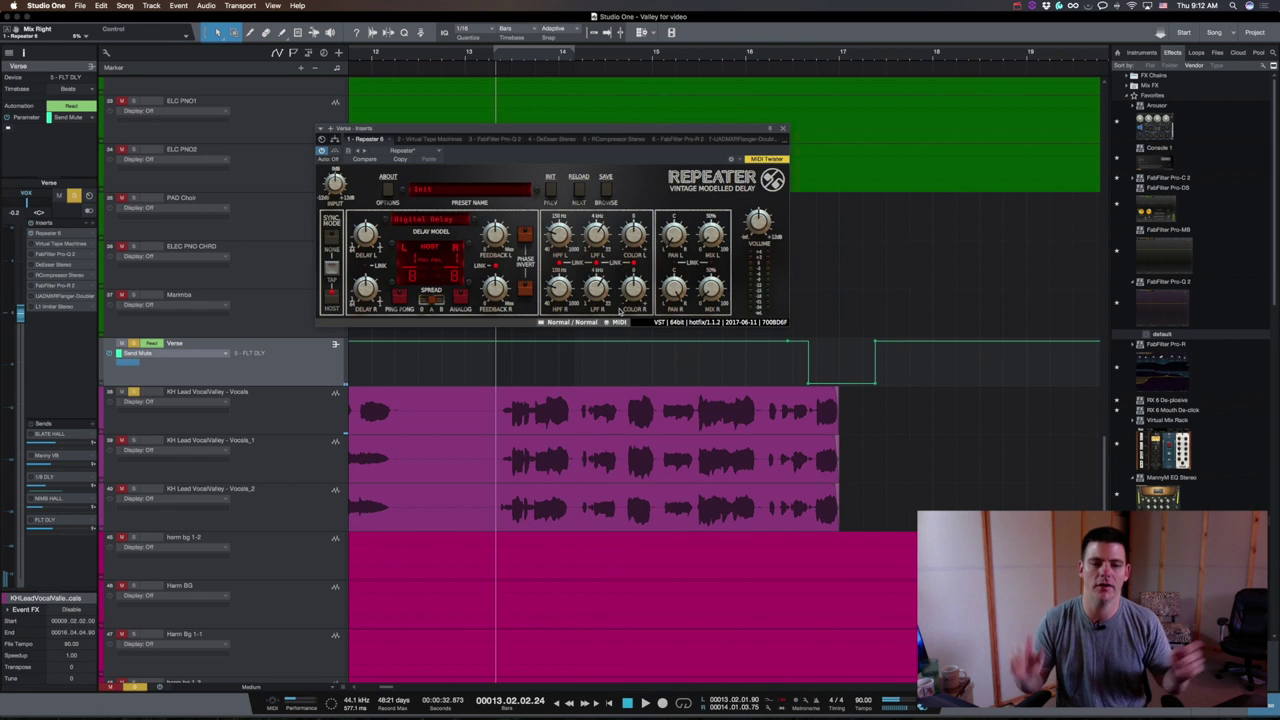
Raise the Virtual Tape Machines input to about +4.44 dB during playback, then bring up Pro-Q 2.
{"action": "double_click", "coordinate": [66, 244]}
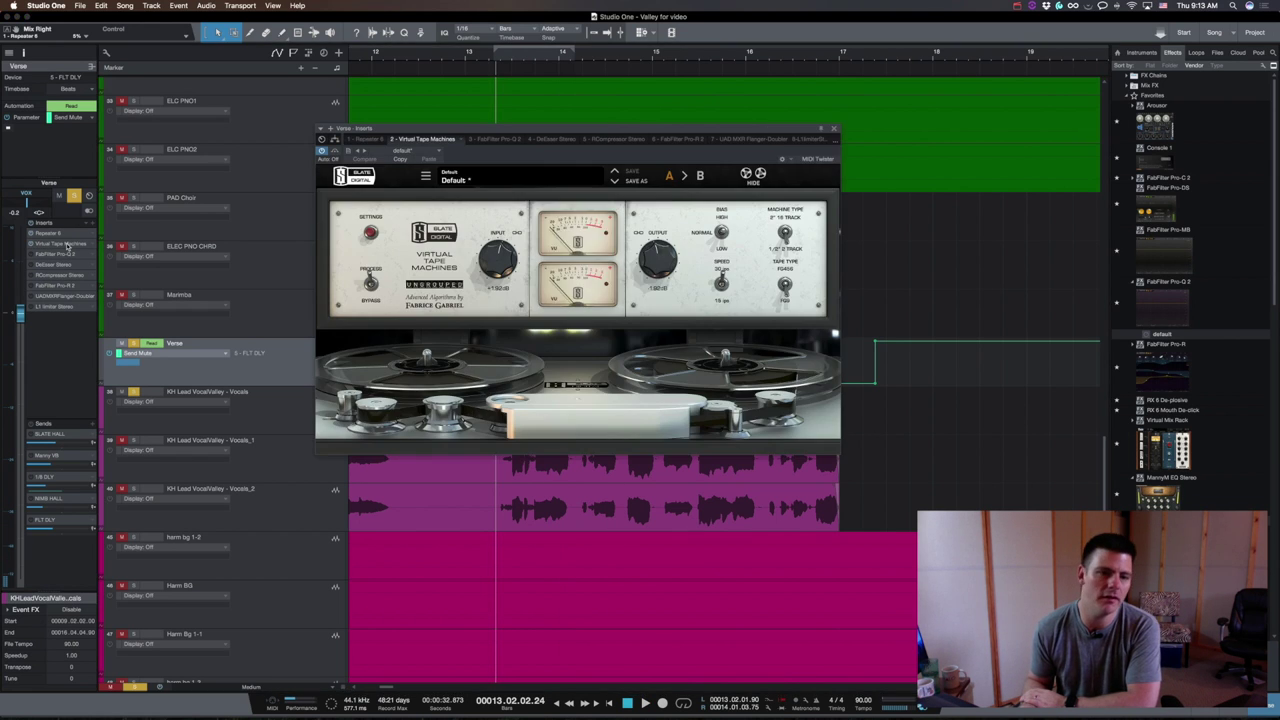
{"action": "left_click_drag", "start_coordinate": [555, 133], "coordinate": [566, 52]}
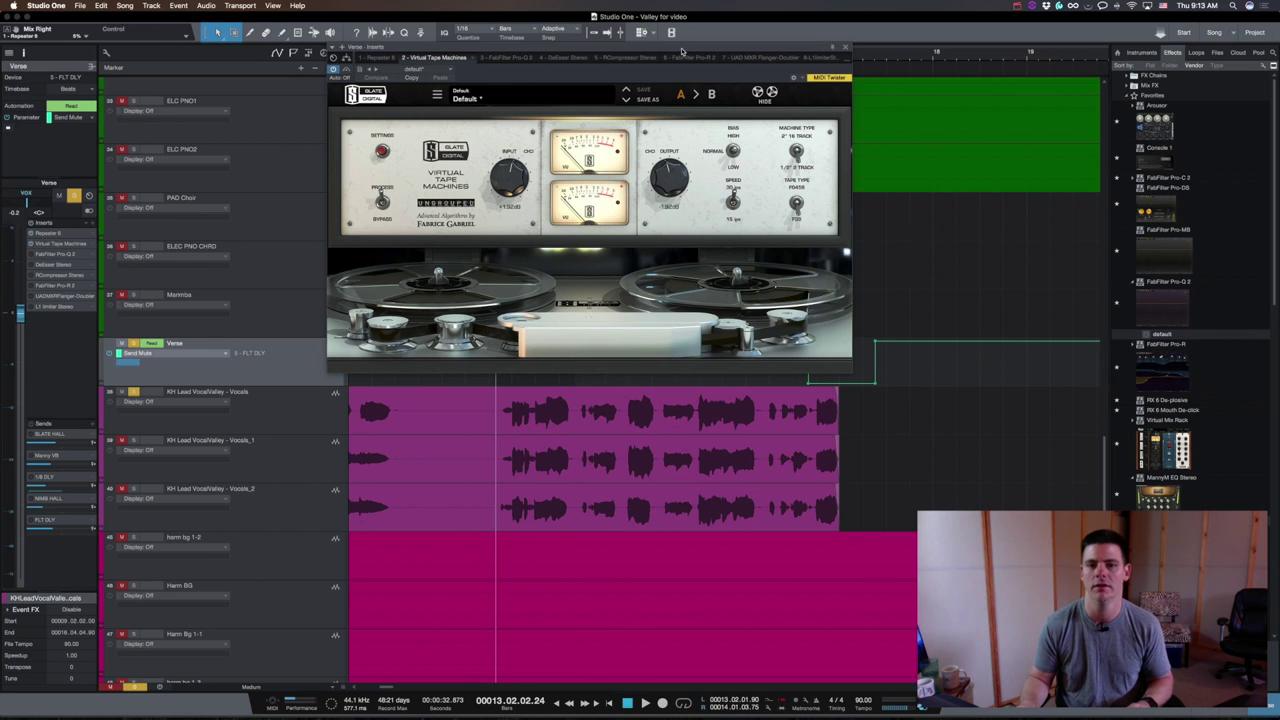
{"action": "scroll", "coordinate": [510, 178], "scroll_direction": "up", "scroll_amount": 5}
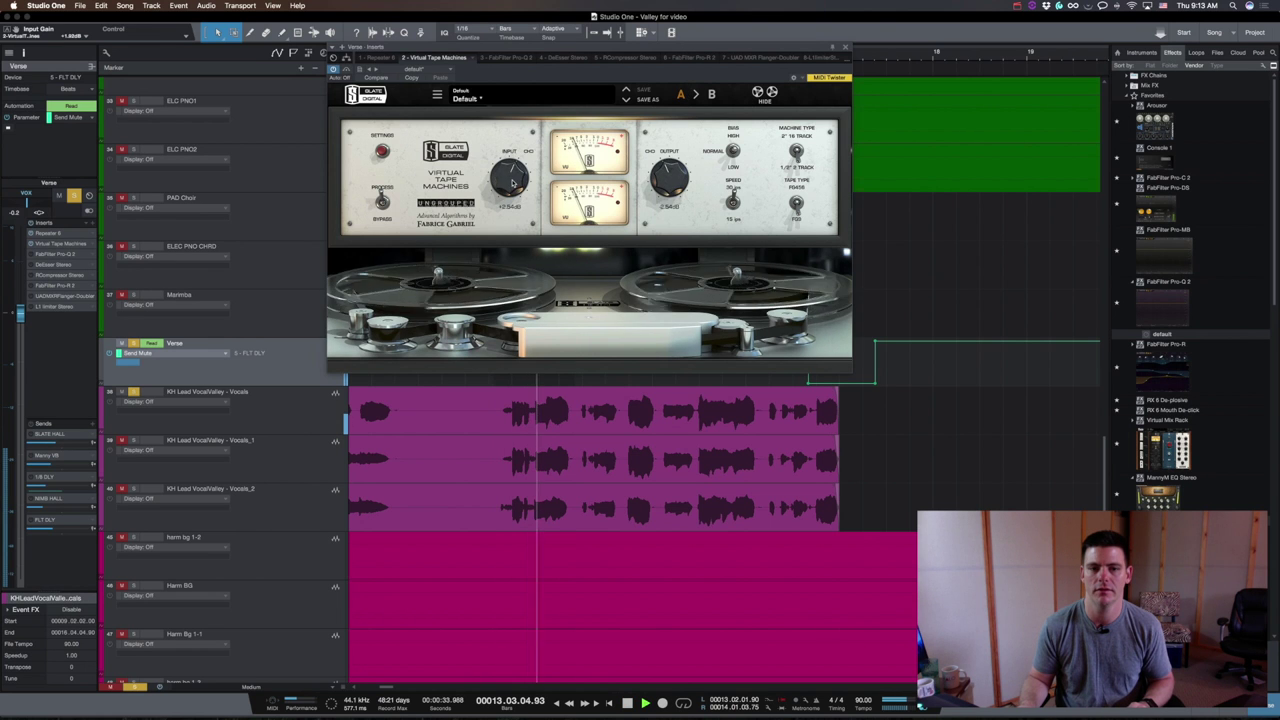
{"action": "scroll", "coordinate": [513, 178], "scroll_direction": "up", "scroll_amount": 2}
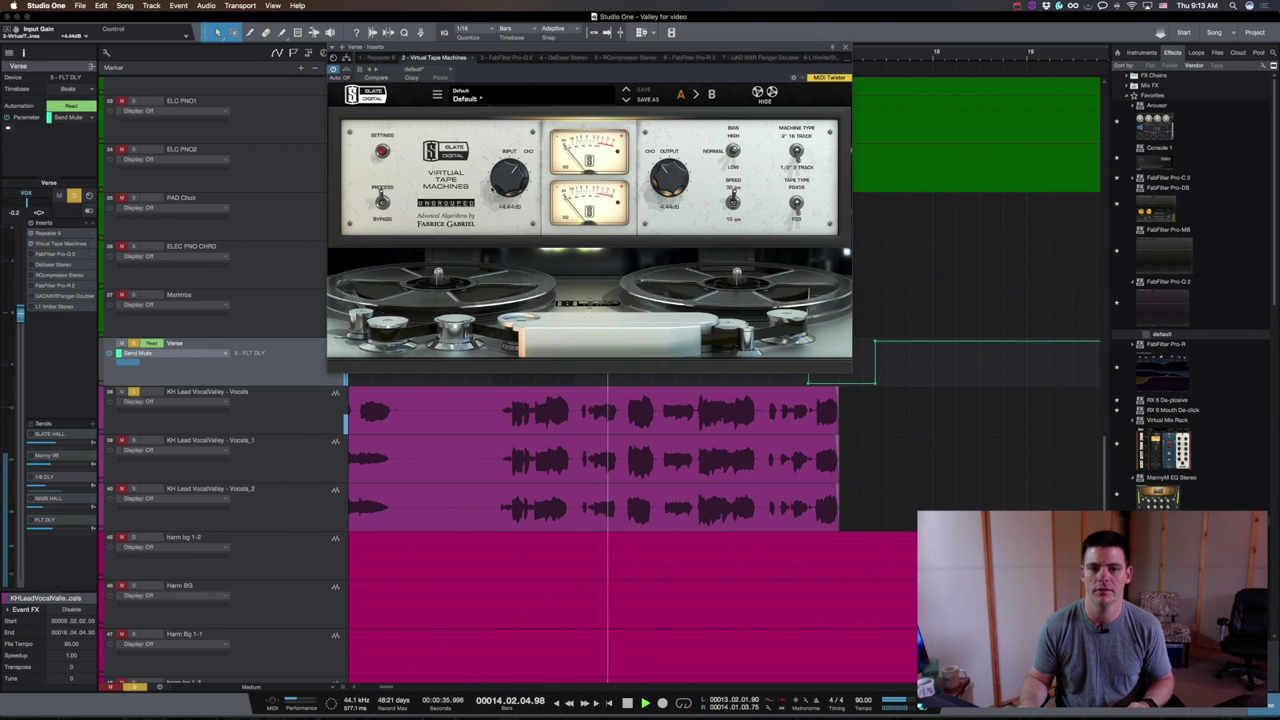
{"action": "key", "text": "space"}
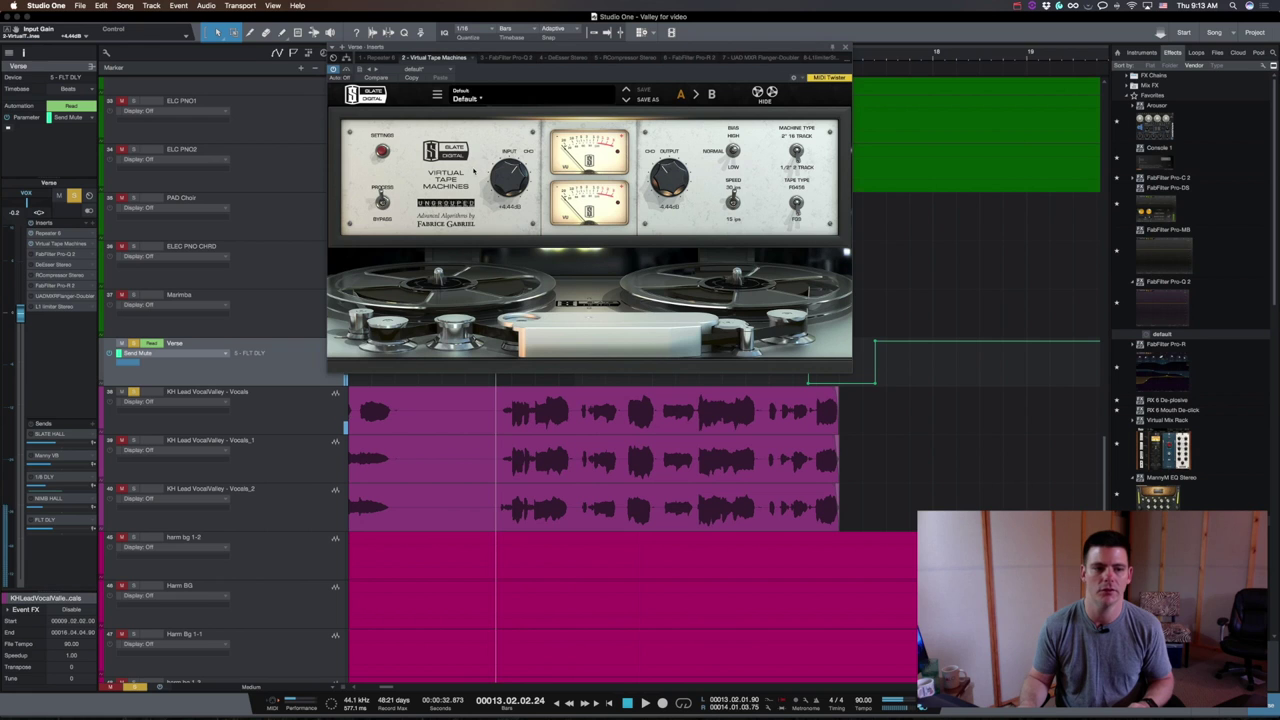
{"action": "left_click", "coordinate": [67, 255]}
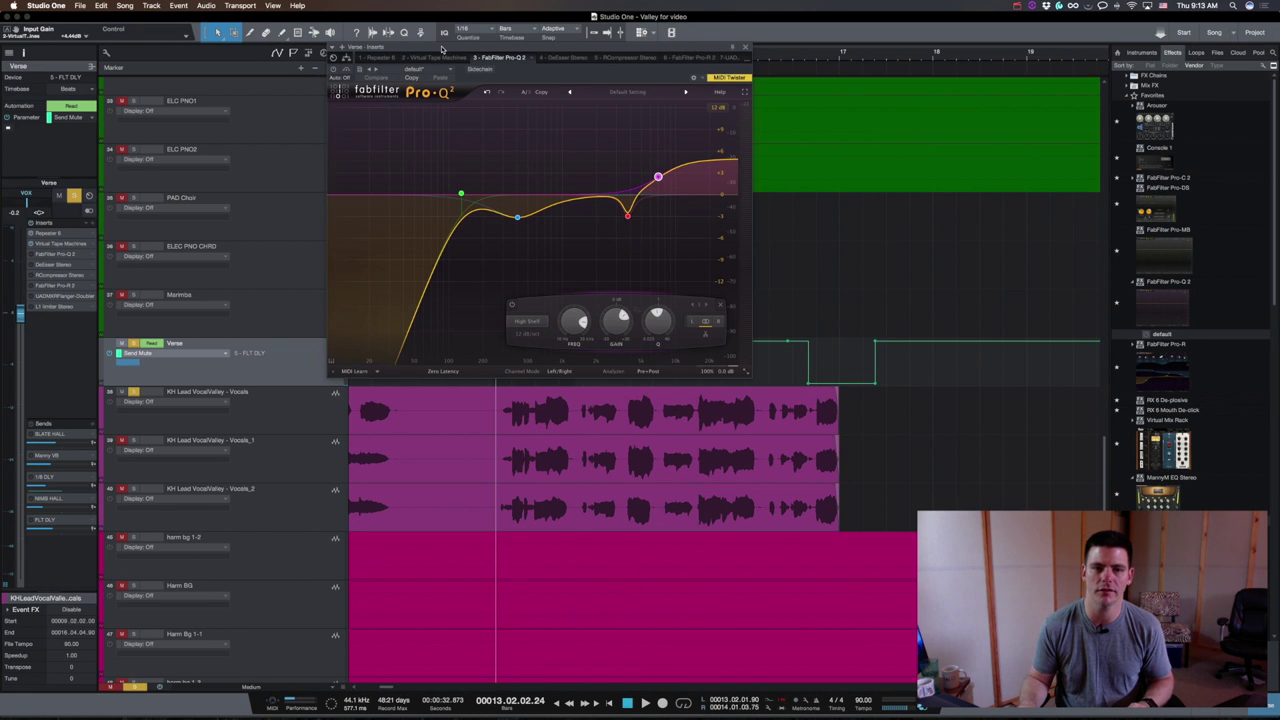
Inspect the Pro-Q 2 blue bell, red bell and high-shelf band settings.
{"action": "left_click_drag", "start_coordinate": [453, 58], "coordinate": [547, 78]}
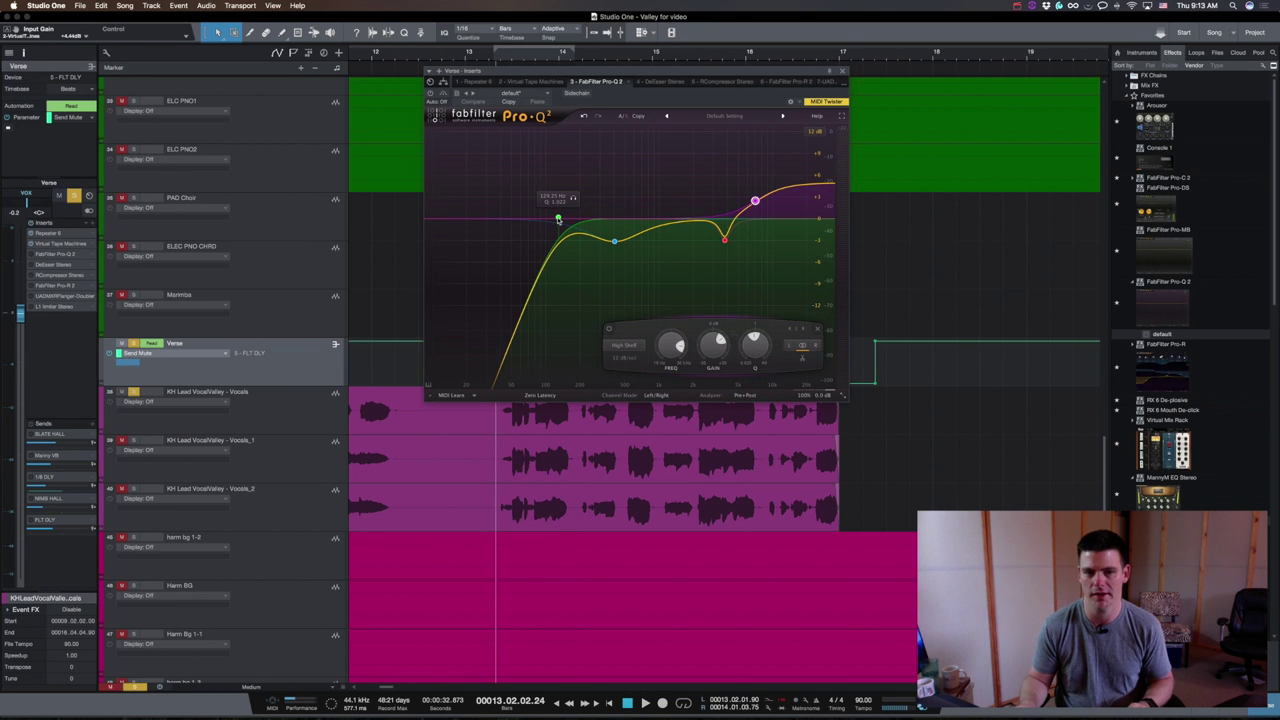
{"action": "left_click", "coordinate": [614, 241]}
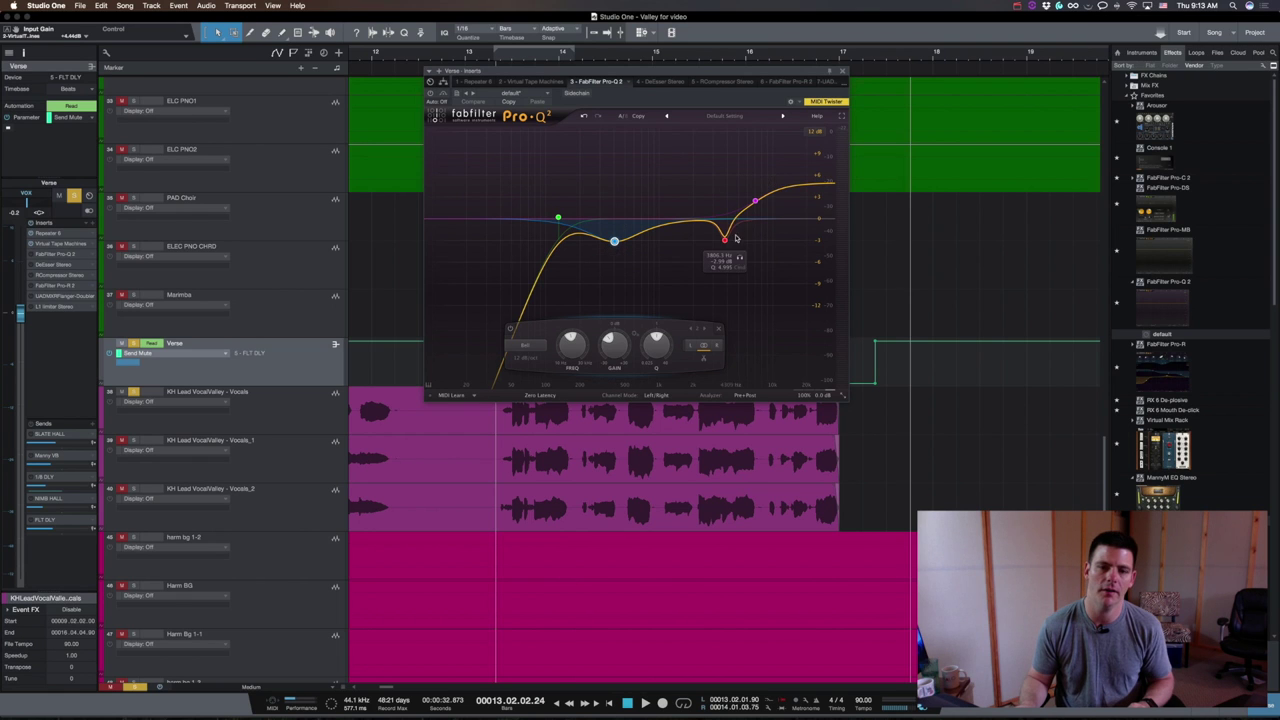
{"action": "left_click", "coordinate": [724, 240]}
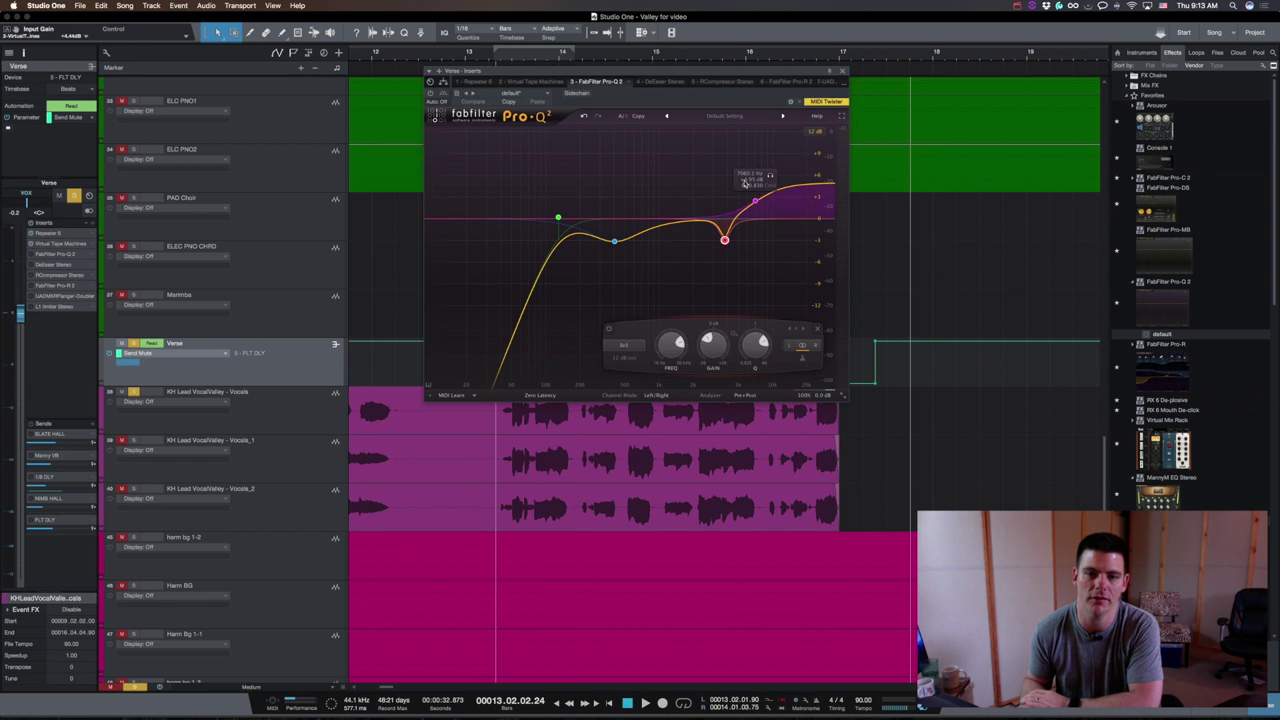
{"action": "left_click", "coordinate": [748, 202]}
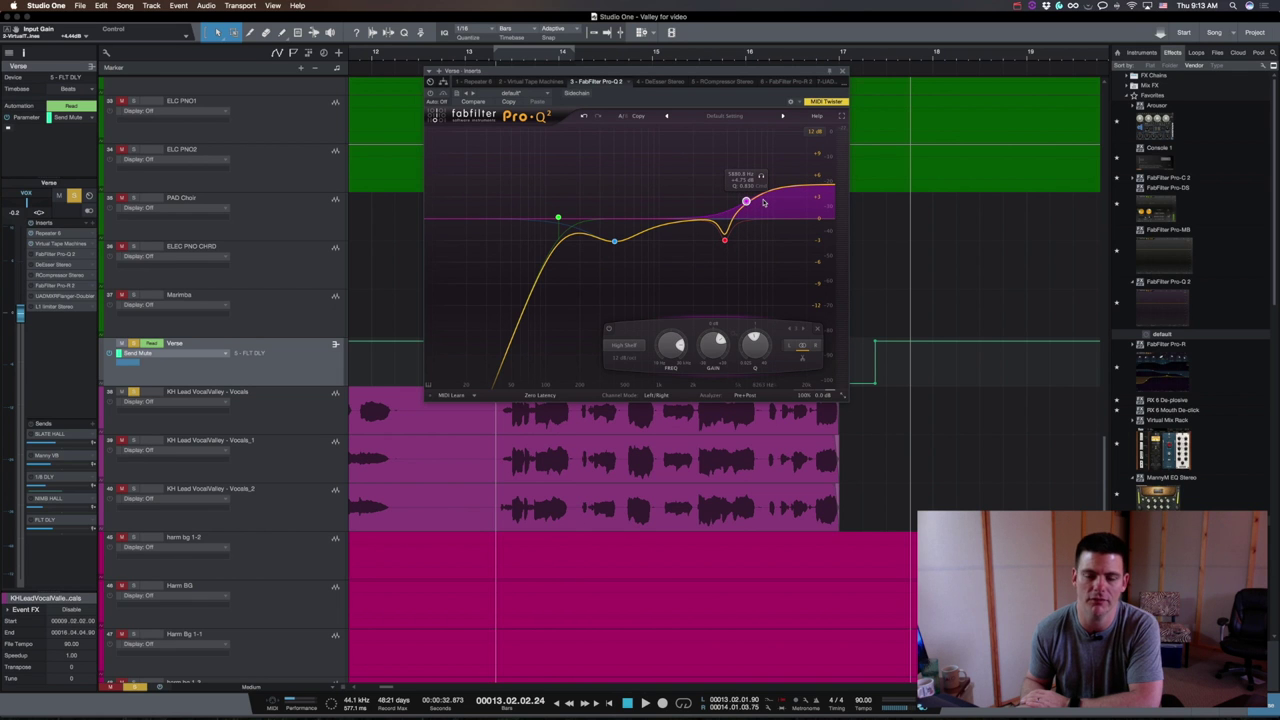
Audition the vocals twice against the Pro-Q 2 analyzer, then bring up DeEsser Stereo.
{"action": "left_click_drag", "start_coordinate": [551, 76], "coordinate": [472, 48]}
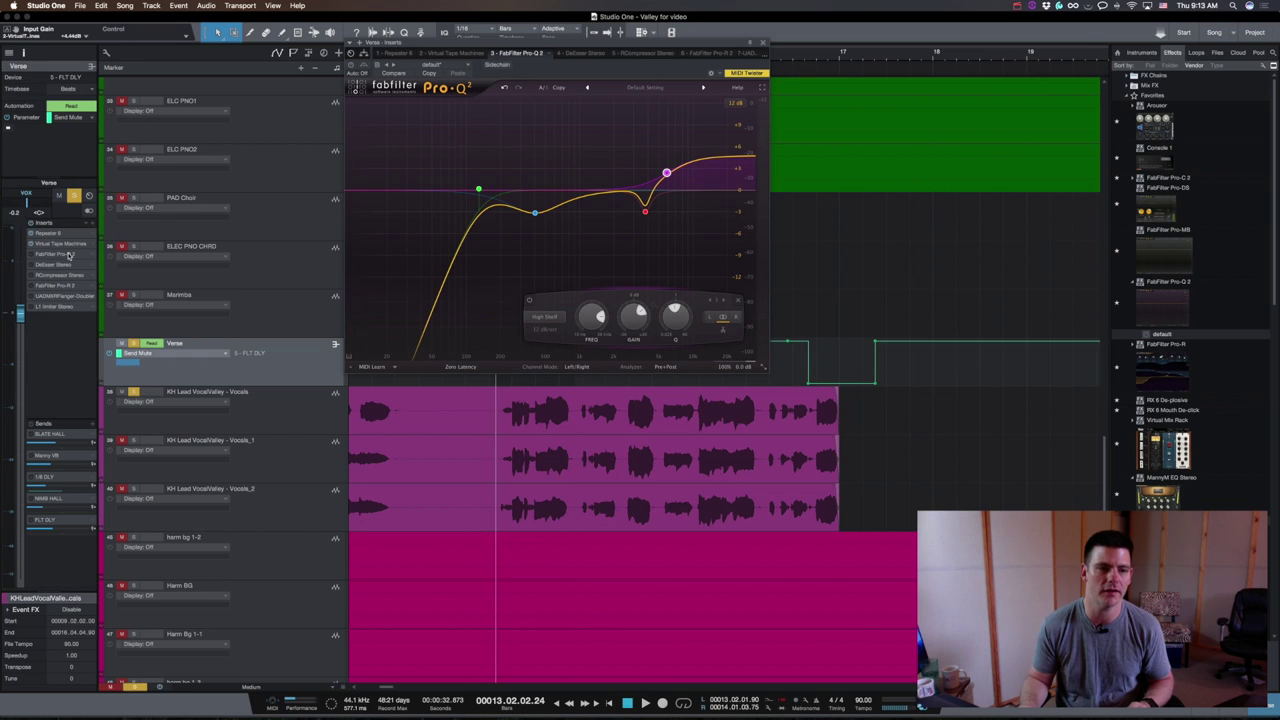
{"action": "key", "text": "space"}
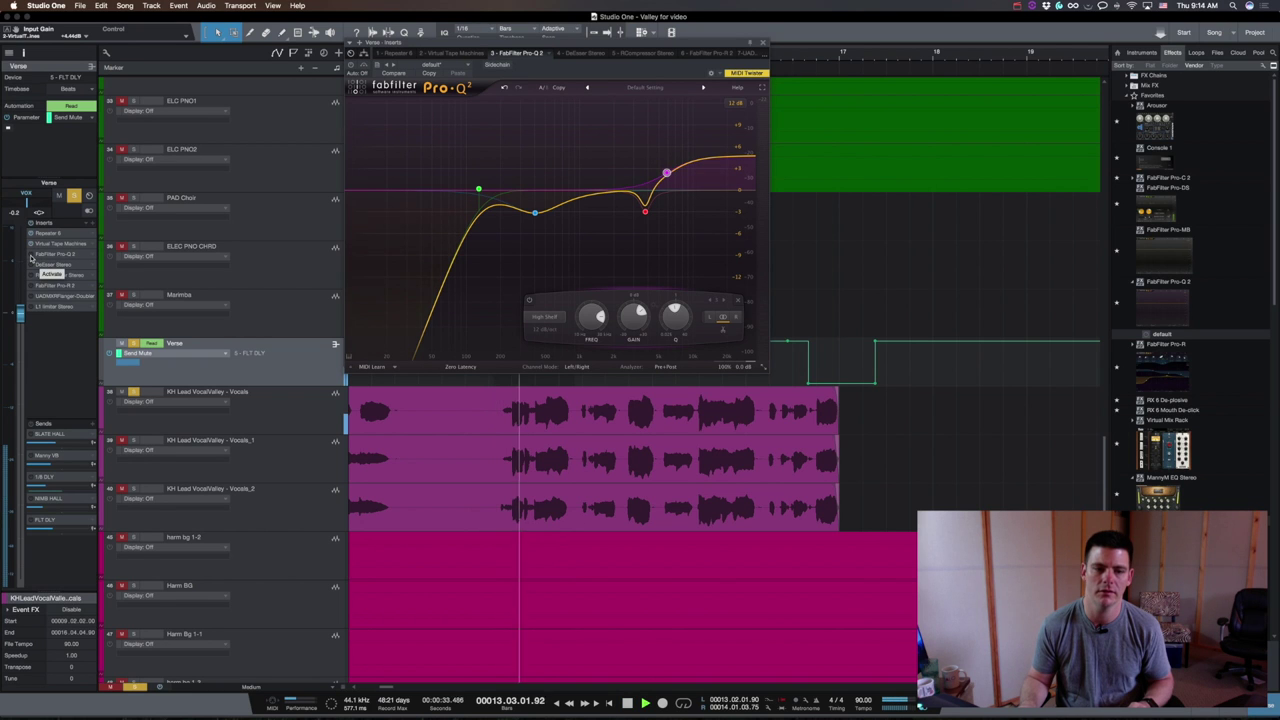
{"action": "key", "text": "space"}
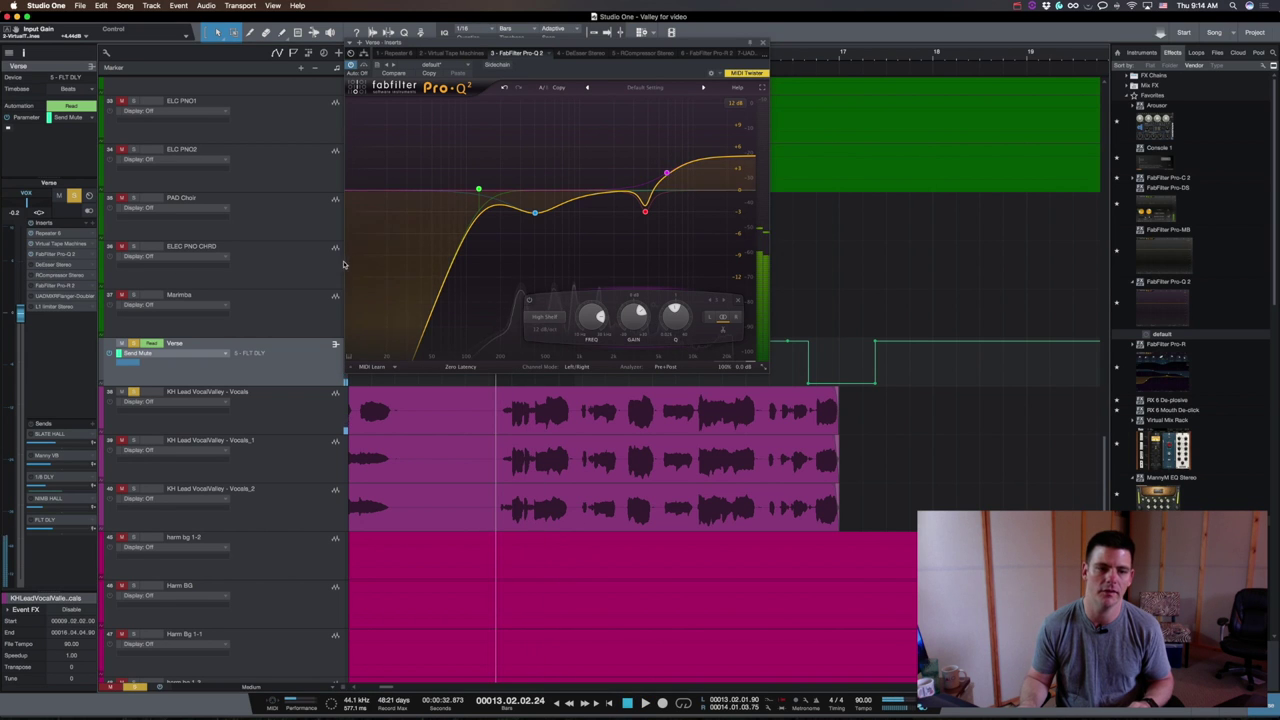
{"action": "key", "text": "space"}
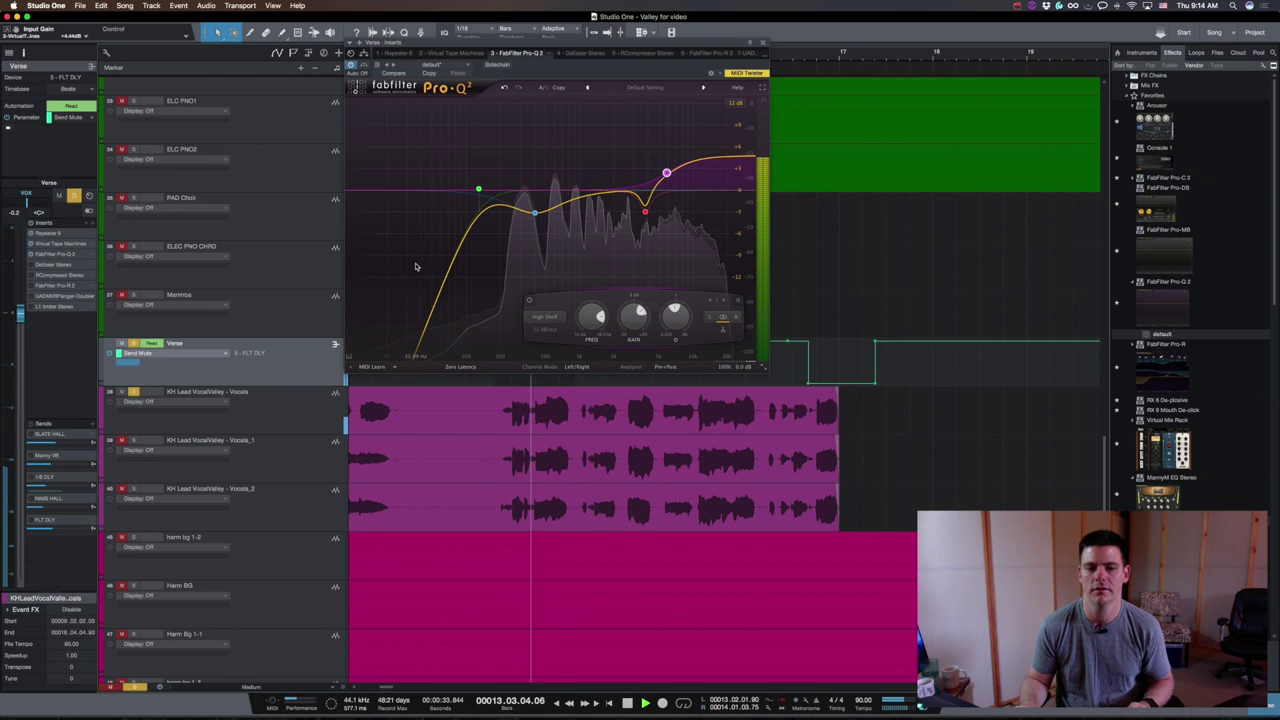
{"action": "key", "text": "space"}
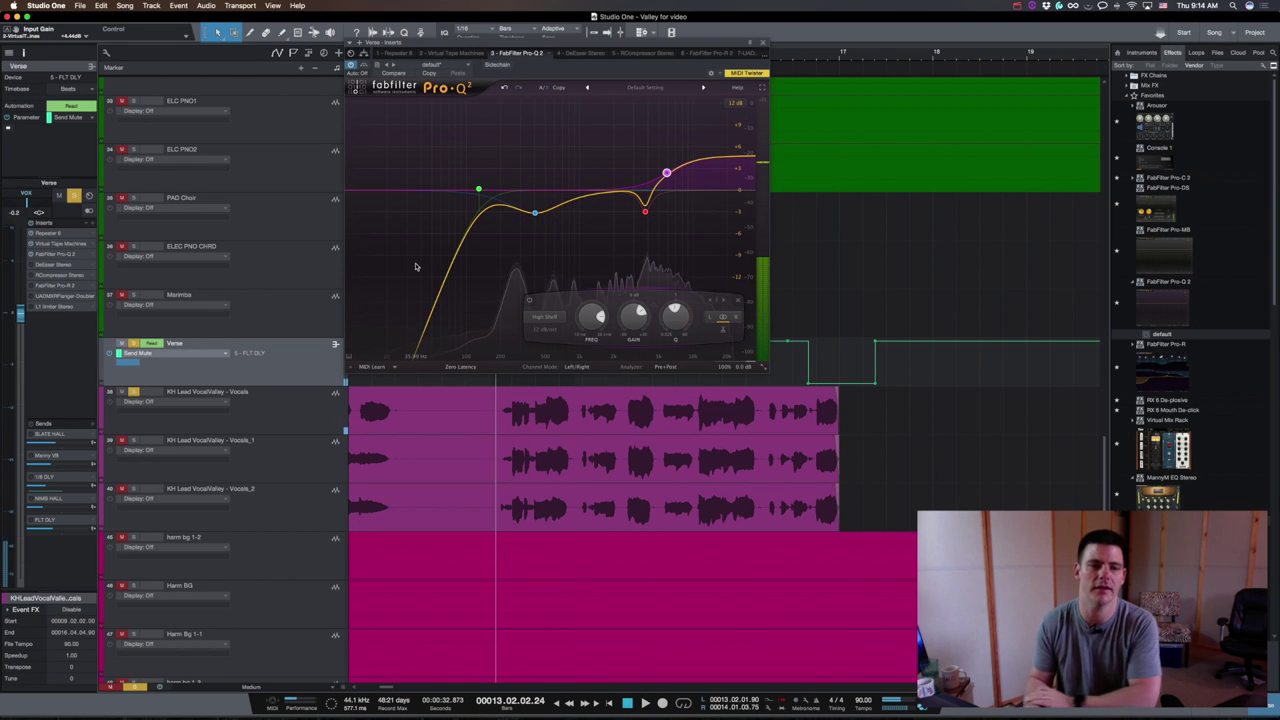
{"action": "left_click", "coordinate": [57, 264]}
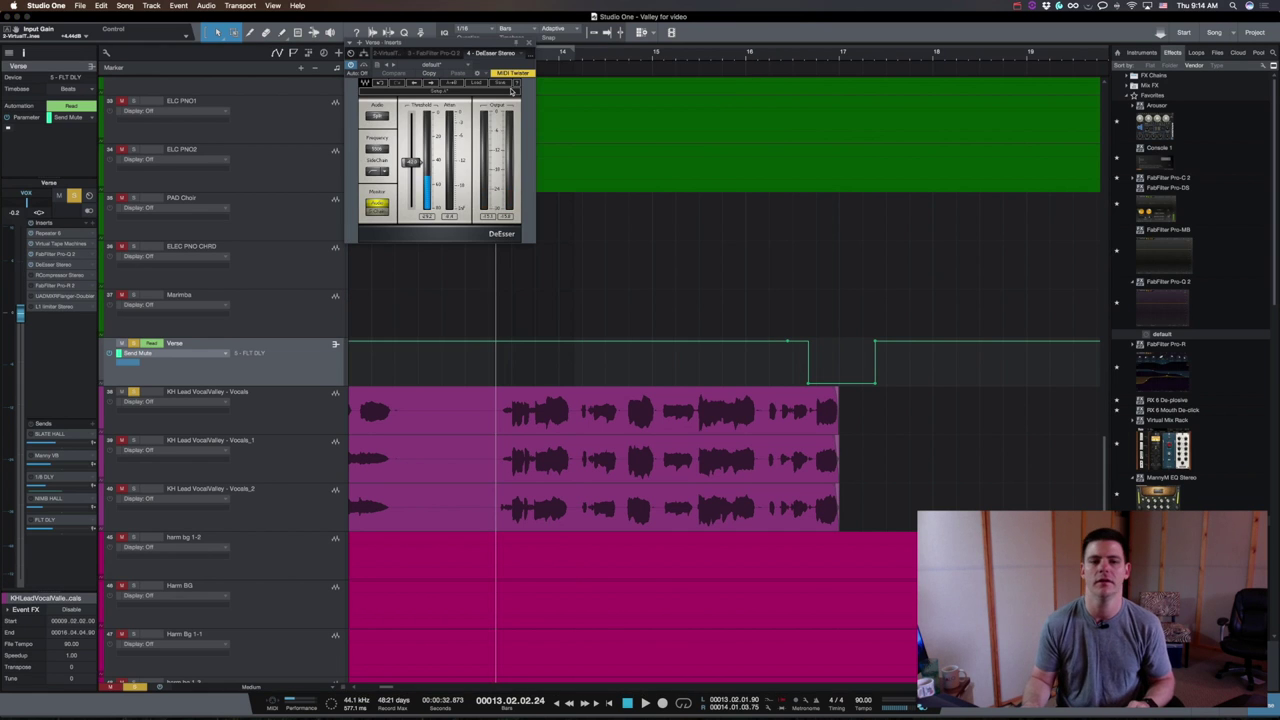
Raise the DeEsser threshold from -41.7 dB to -37.8 dB during playback, then bring up RCompressor Stereo.
{"action": "key", "text": "space"}
{"action": "left_click_drag", "start_coordinate": [410, 161], "coordinate": [463, 170]}
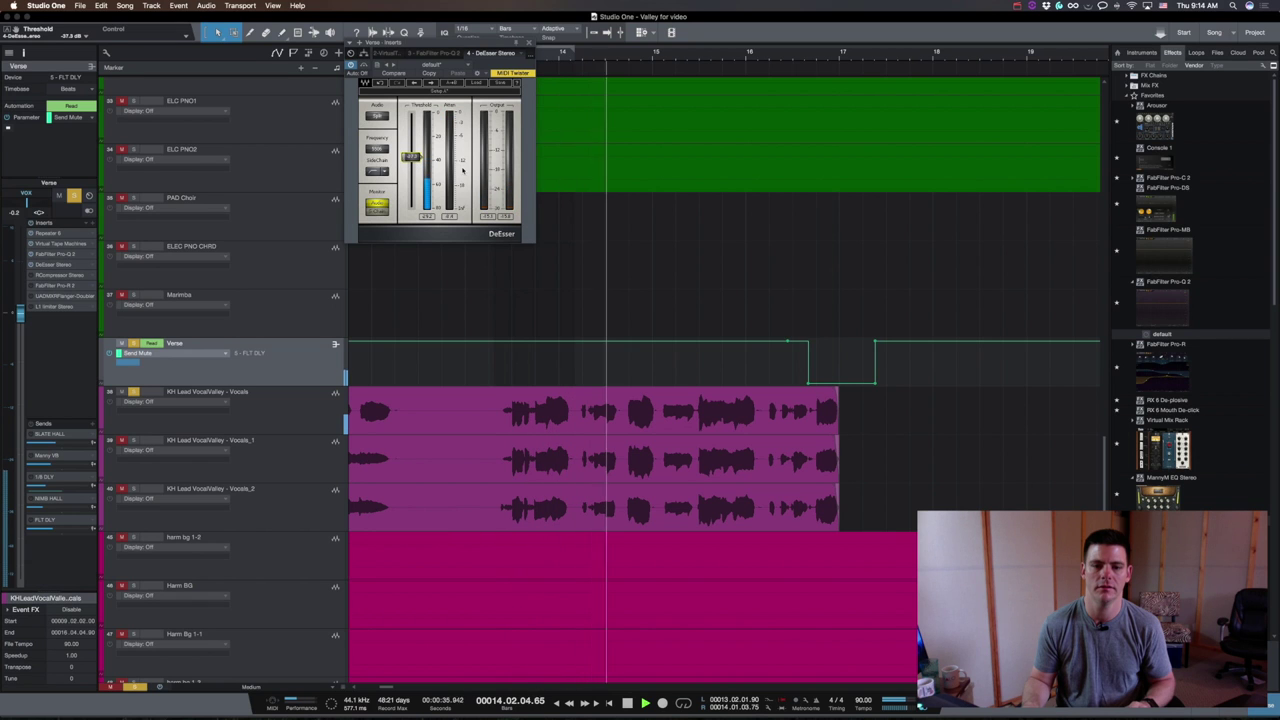
{"action": "key", "text": "space"}
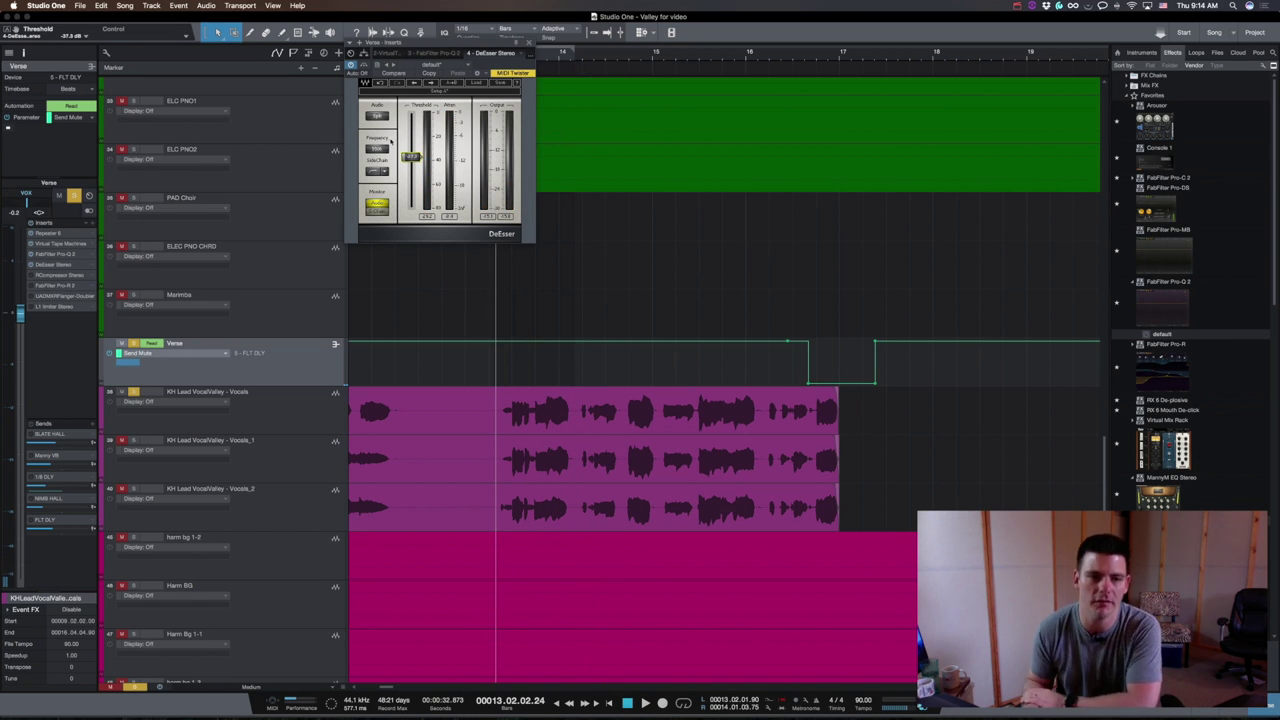
{"action": "left_click_drag", "start_coordinate": [470, 44], "coordinate": [608, 57]}
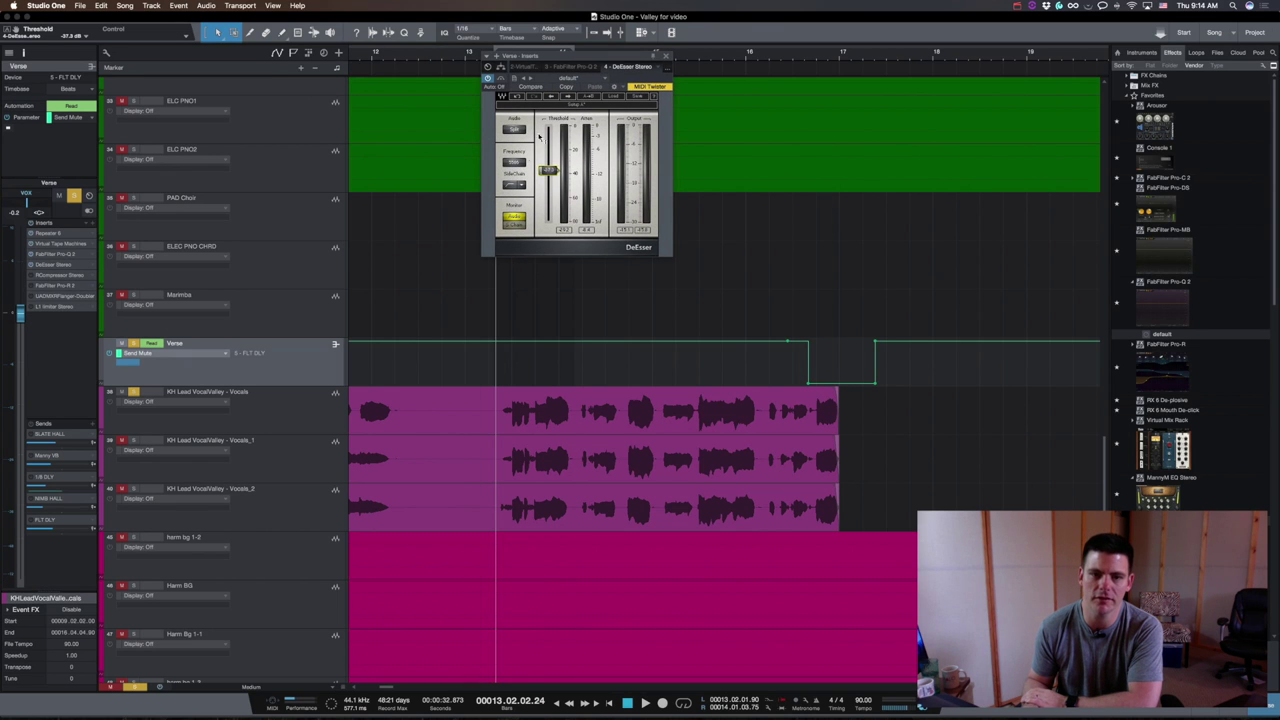
{"action": "left_click", "coordinate": [50, 277]}
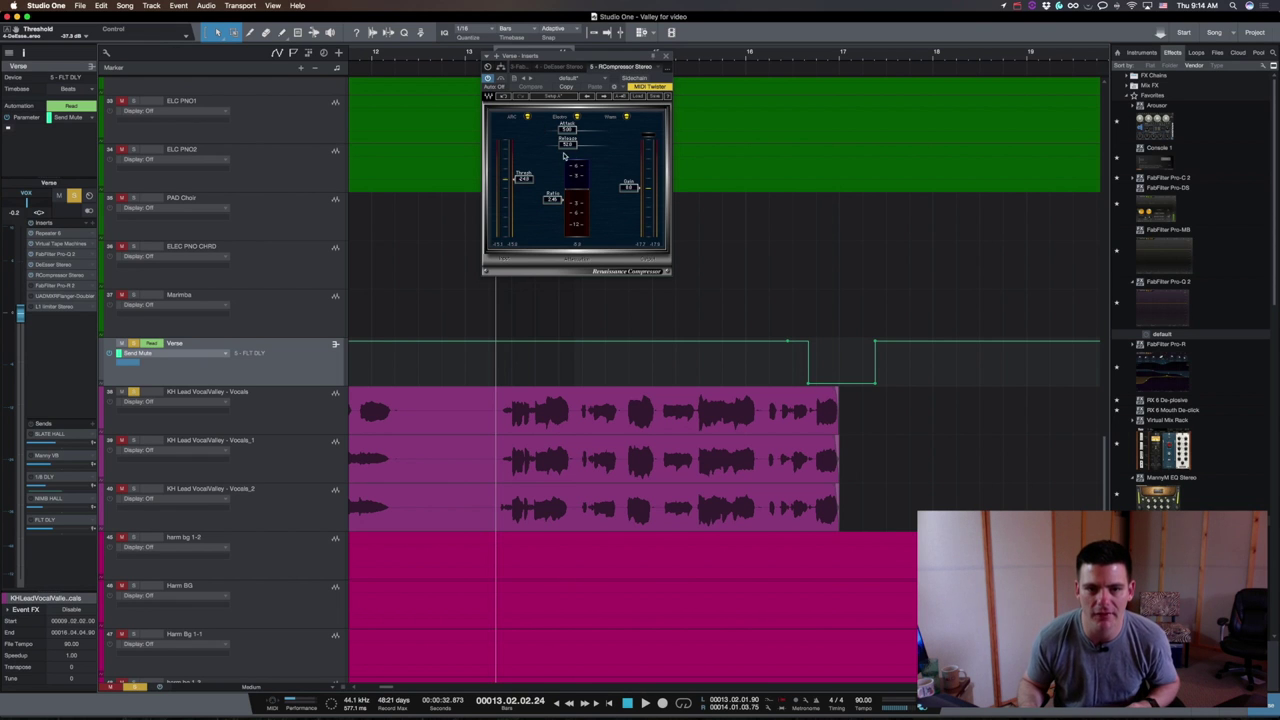
Reposition the RCompressor Stereo editor window up and to the left.
{"action": "left_click_drag", "start_coordinate": [617, 60], "coordinate": [627, 192]}
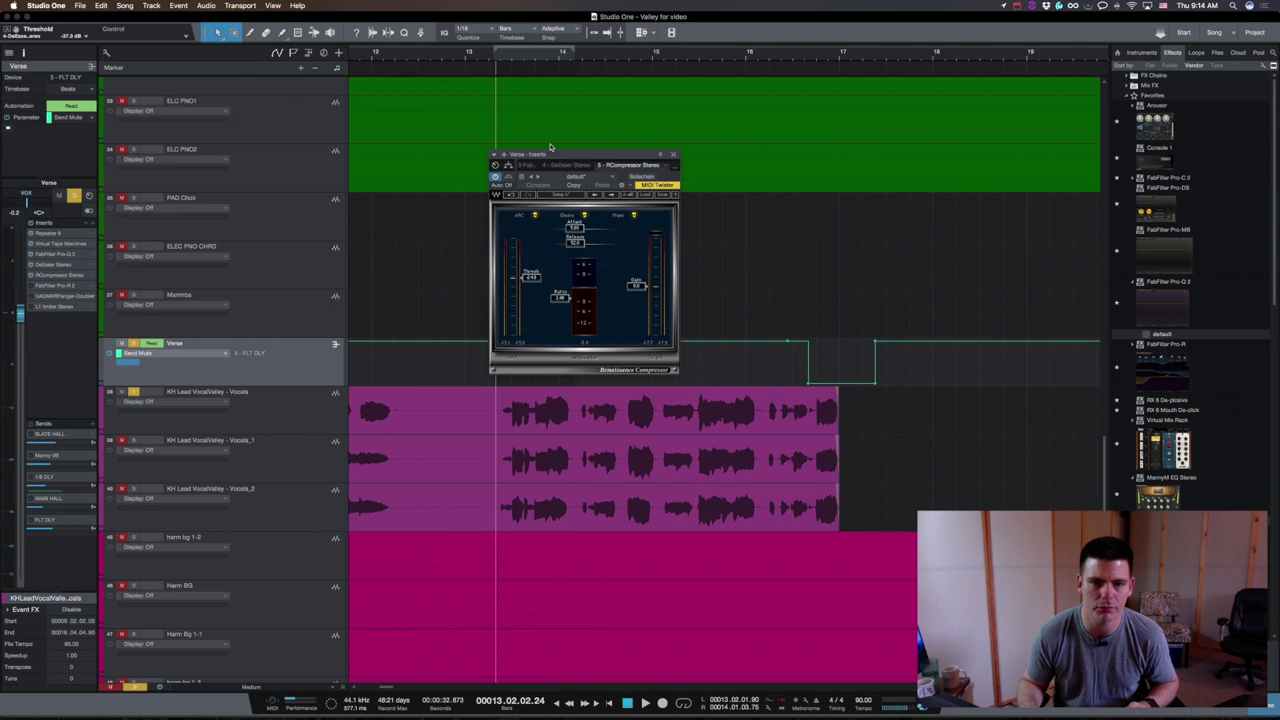
{"action": "left_click_drag", "start_coordinate": [567, 153], "coordinate": [556, 129]}
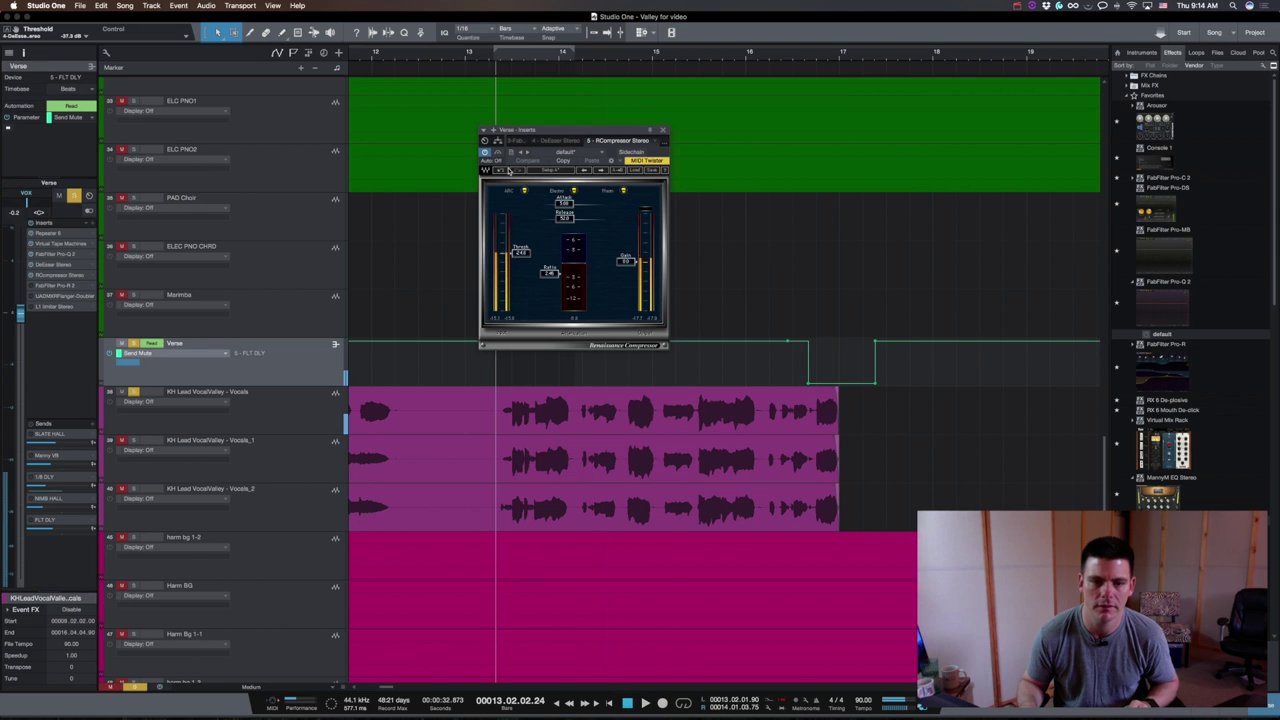
Open the FabFilter Pro-R reverb editor, move it aside, and audition the verse vocals through it.
{"action": "double_click", "coordinate": [47, 288]}
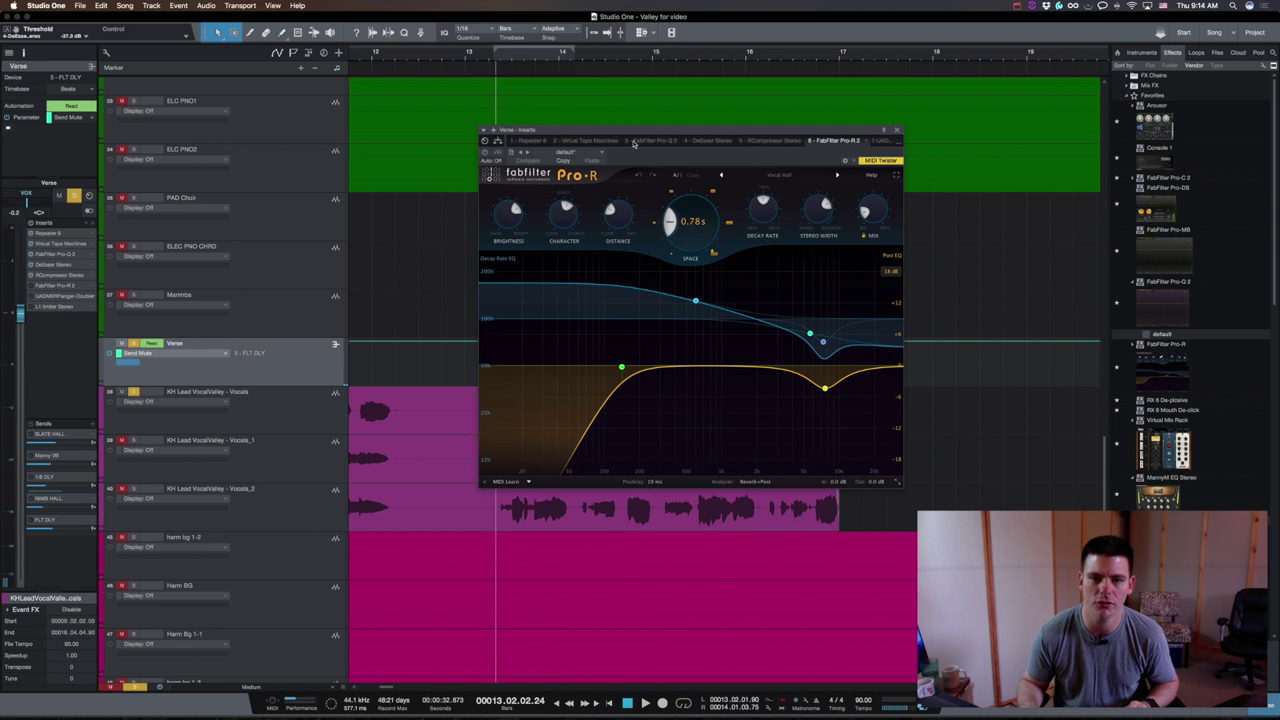
{"action": "left_click_drag", "start_coordinate": [647, 134], "coordinate": [574, 91]}
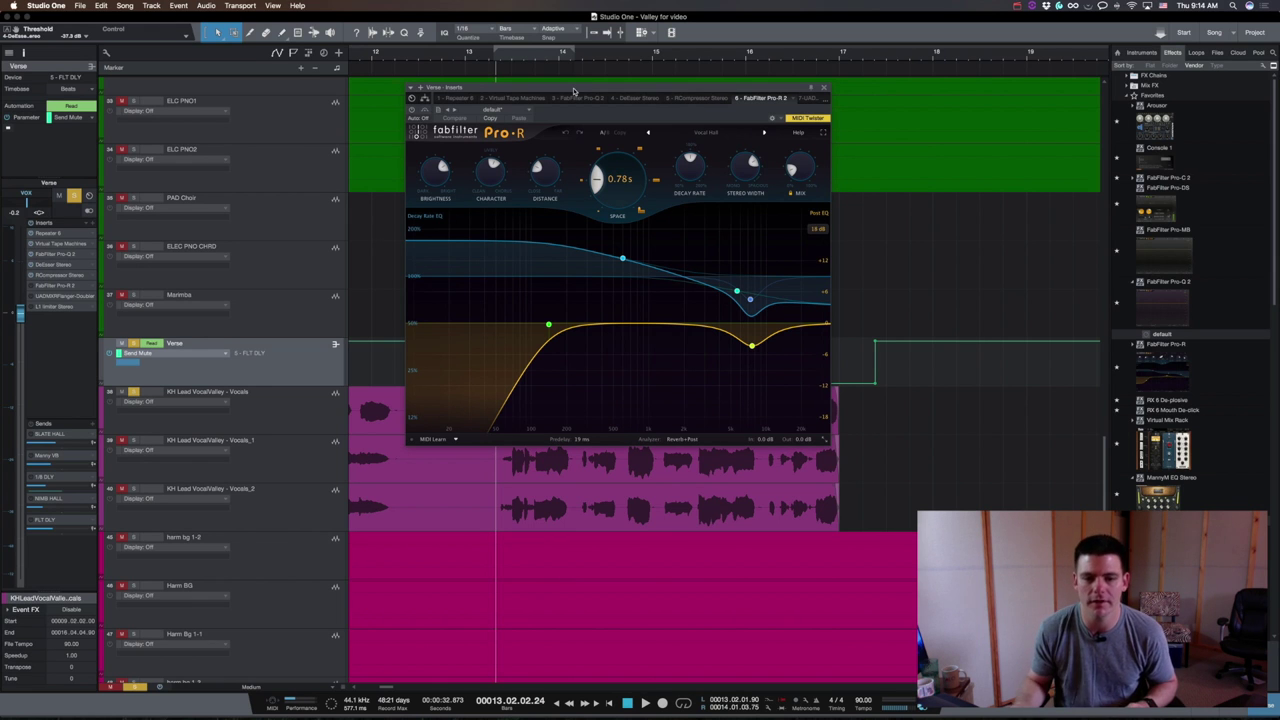
{"action": "mouse_move", "coordinate": [582, 441]}
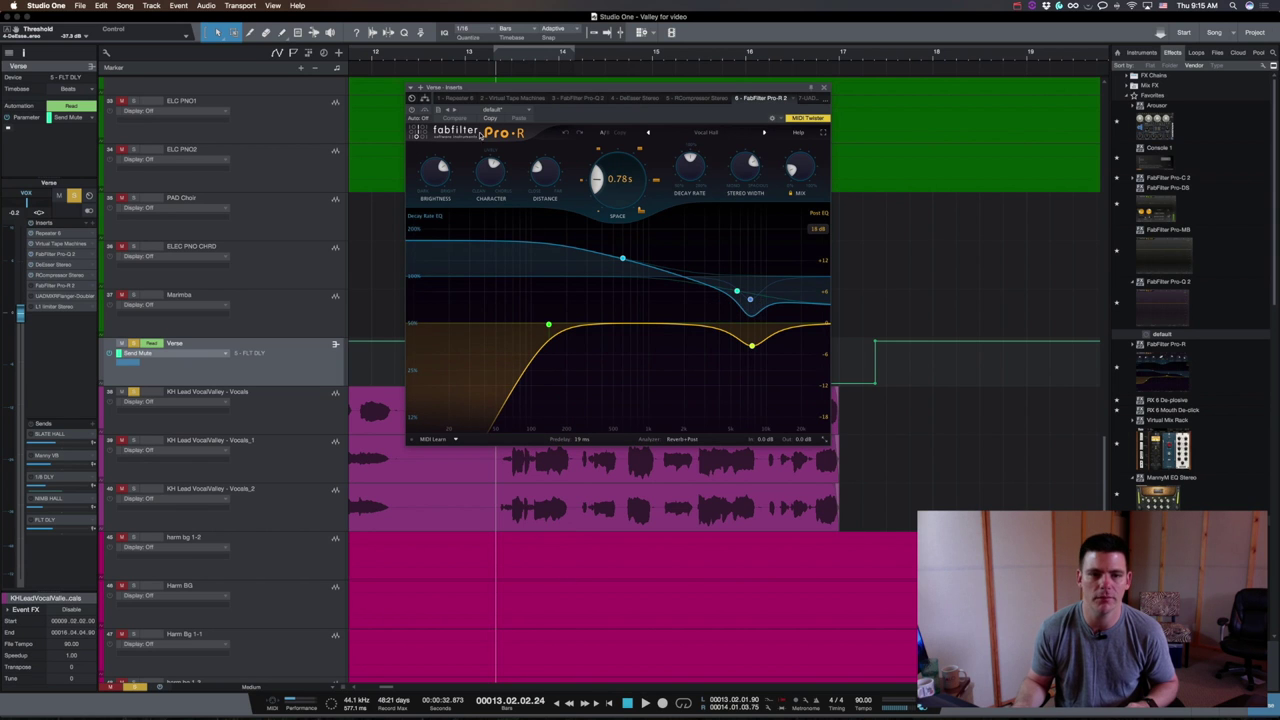
{"action": "mouse_move", "coordinate": [608, 188]}
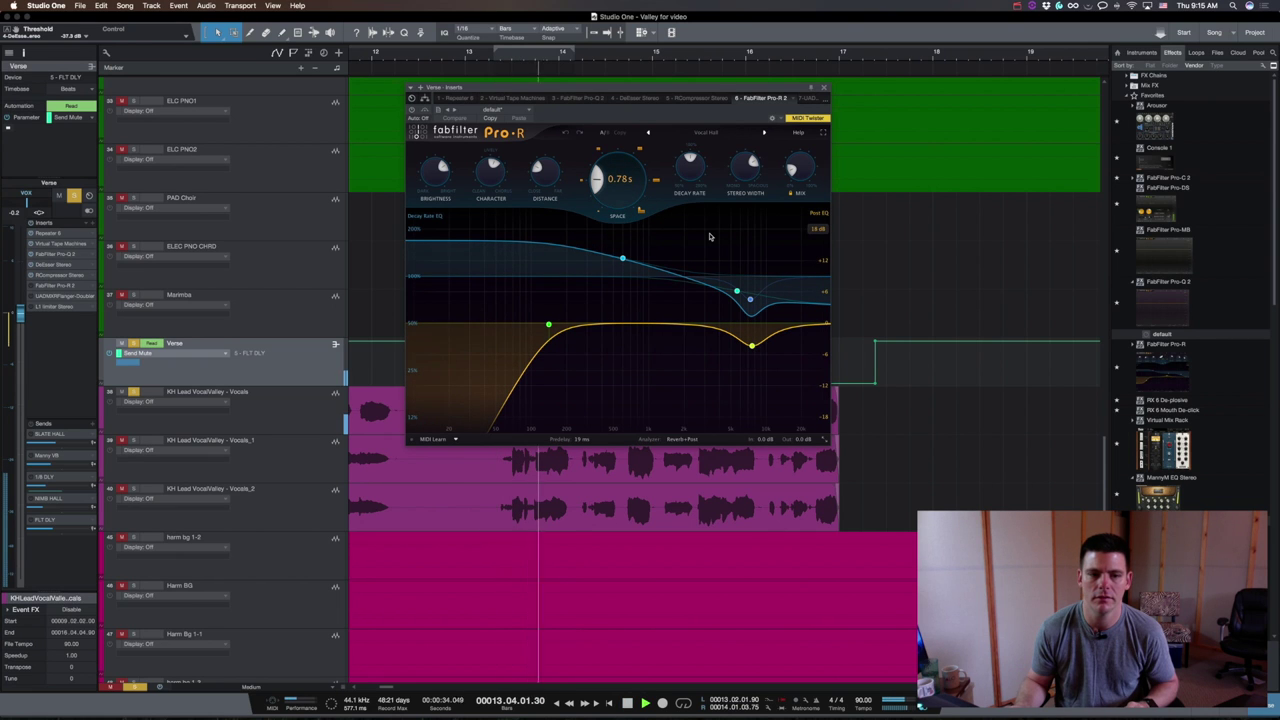
{"action": "mouse_move", "coordinate": [804, 172]}
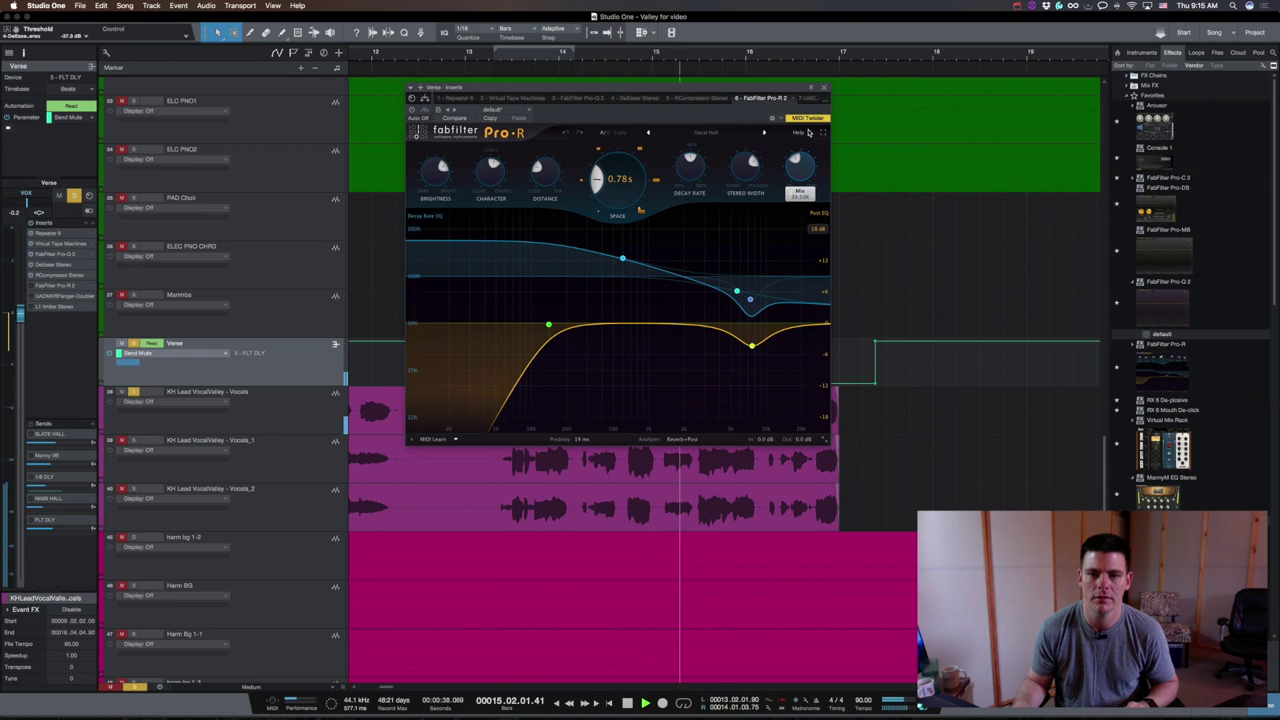
{"action": "key", "text": "space"}
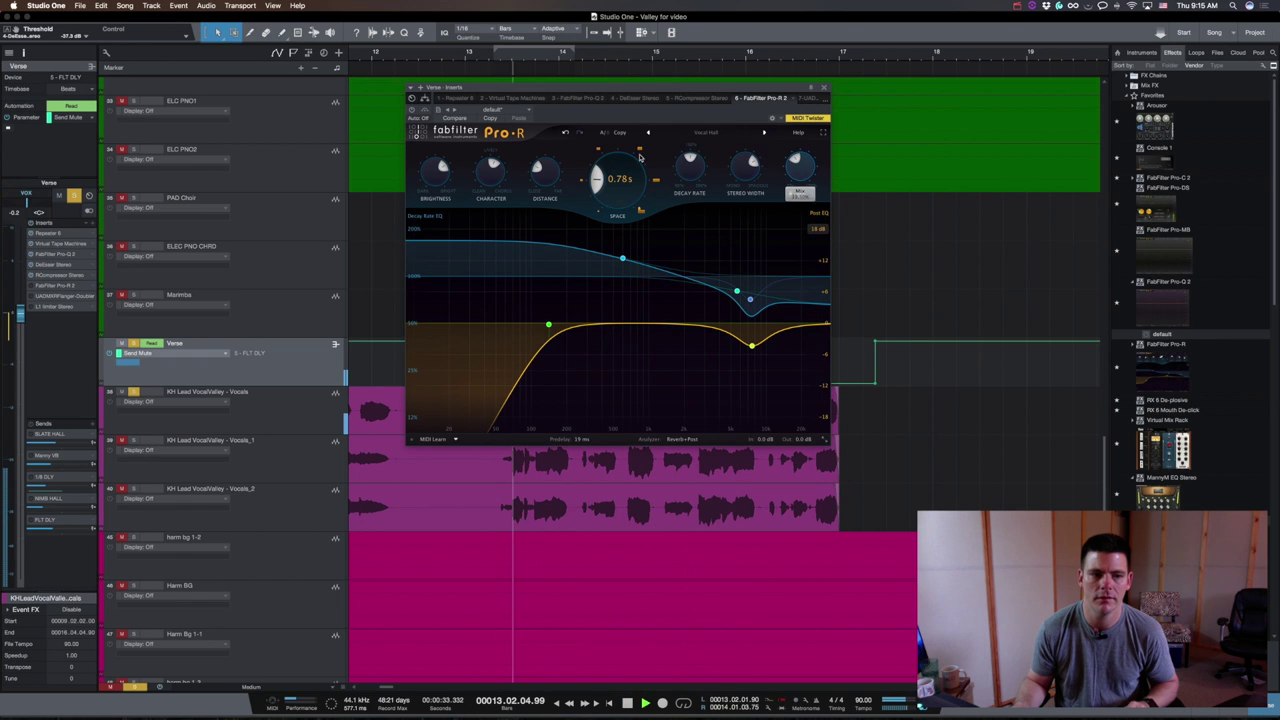
{"action": "key", "text": "space"}
{"action": "key", "text": "space"}
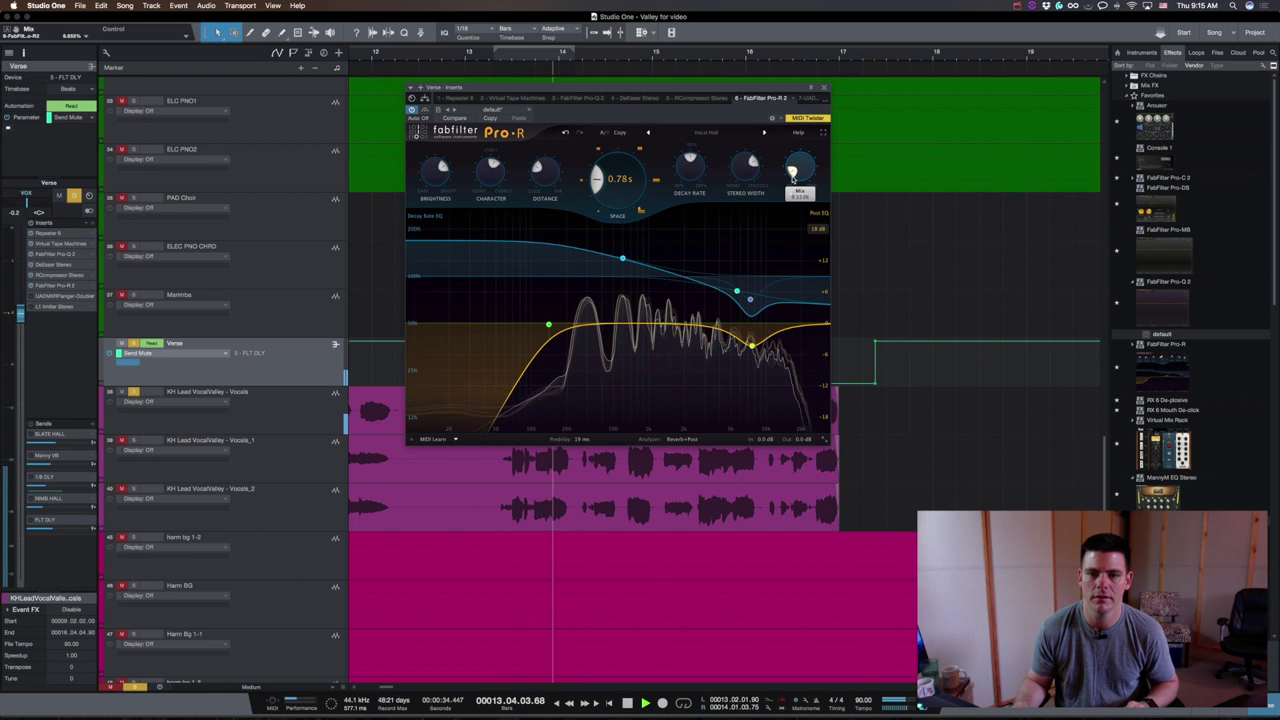
{"action": "key", "text": "space"}
{"action": "key", "text": "space"}
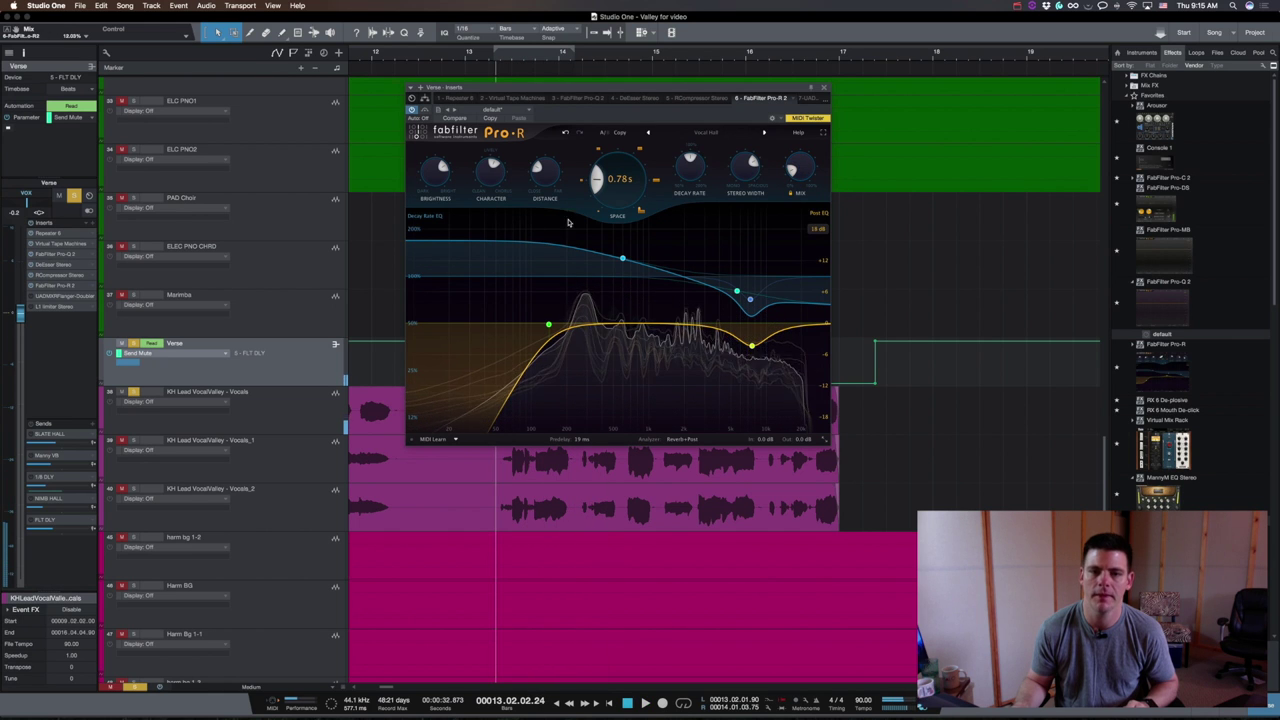
Open the UAD MXR Flanger-Doubler editor, reposition it, and audition it on the vocals.
{"action": "double_click", "coordinate": [62, 297]}
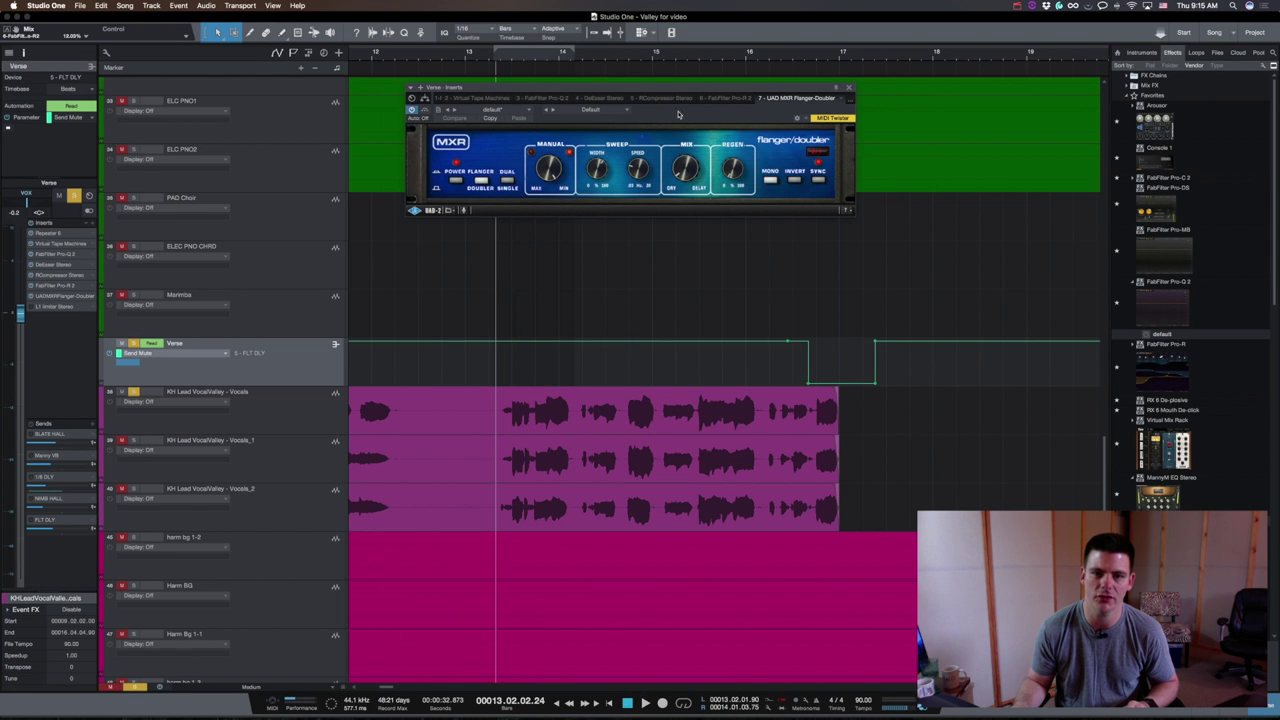
{"action": "left_click_drag", "start_coordinate": [671, 89], "coordinate": [639, 89]}
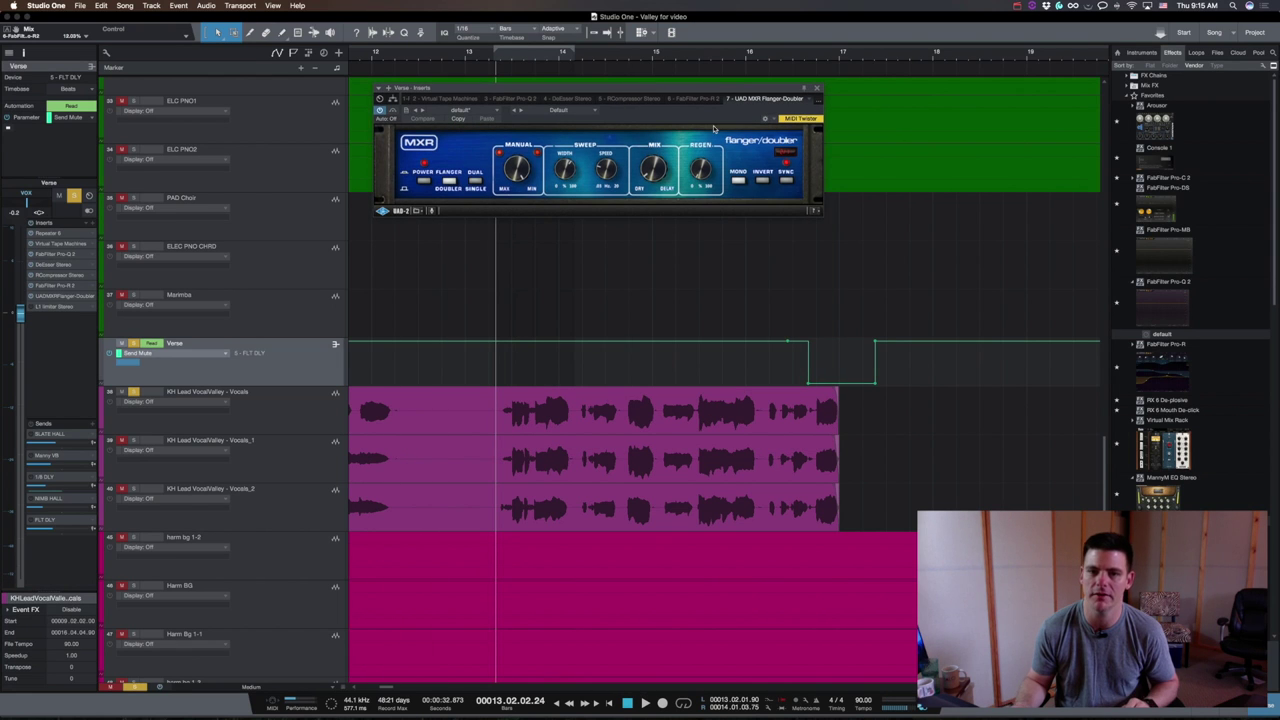
{"action": "left_click_drag", "start_coordinate": [699, 92], "coordinate": [701, 98]}
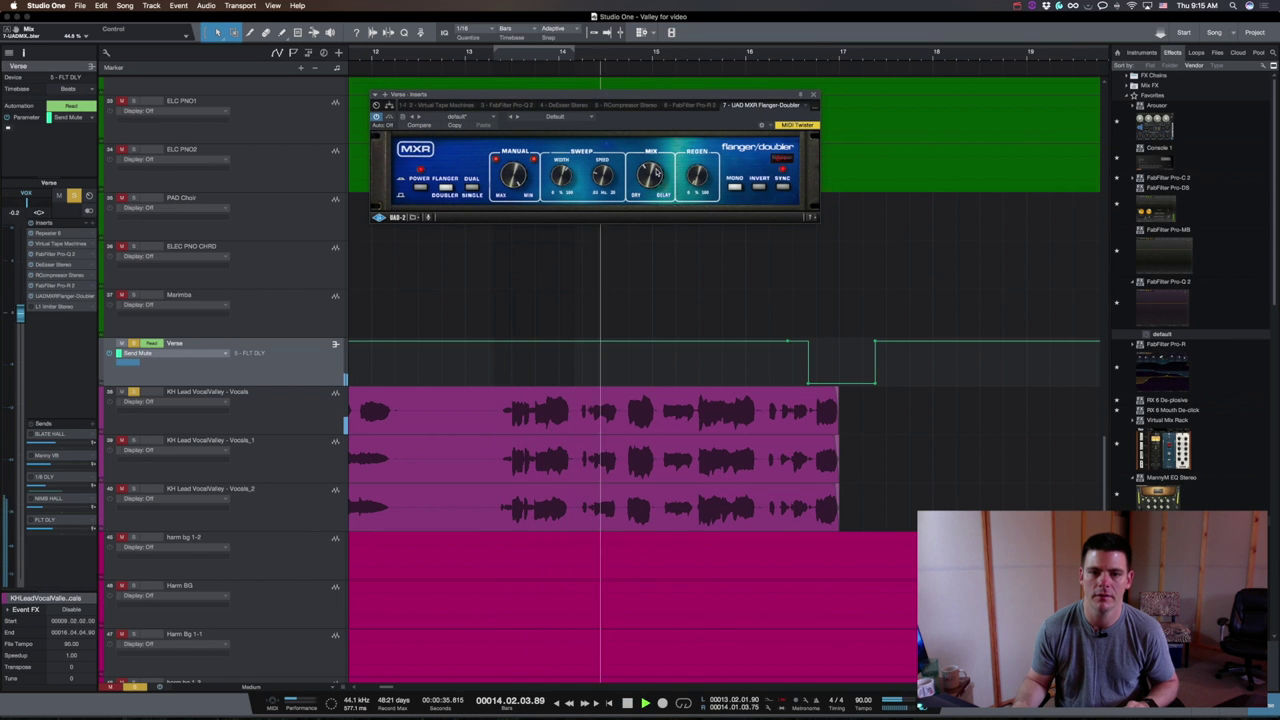
{"action": "key", "text": "space"}
Open the L1 Limiter Stereo editor, audition the vocals through it several times, then close it.
{"action": "left_click", "coordinate": [40, 307]}
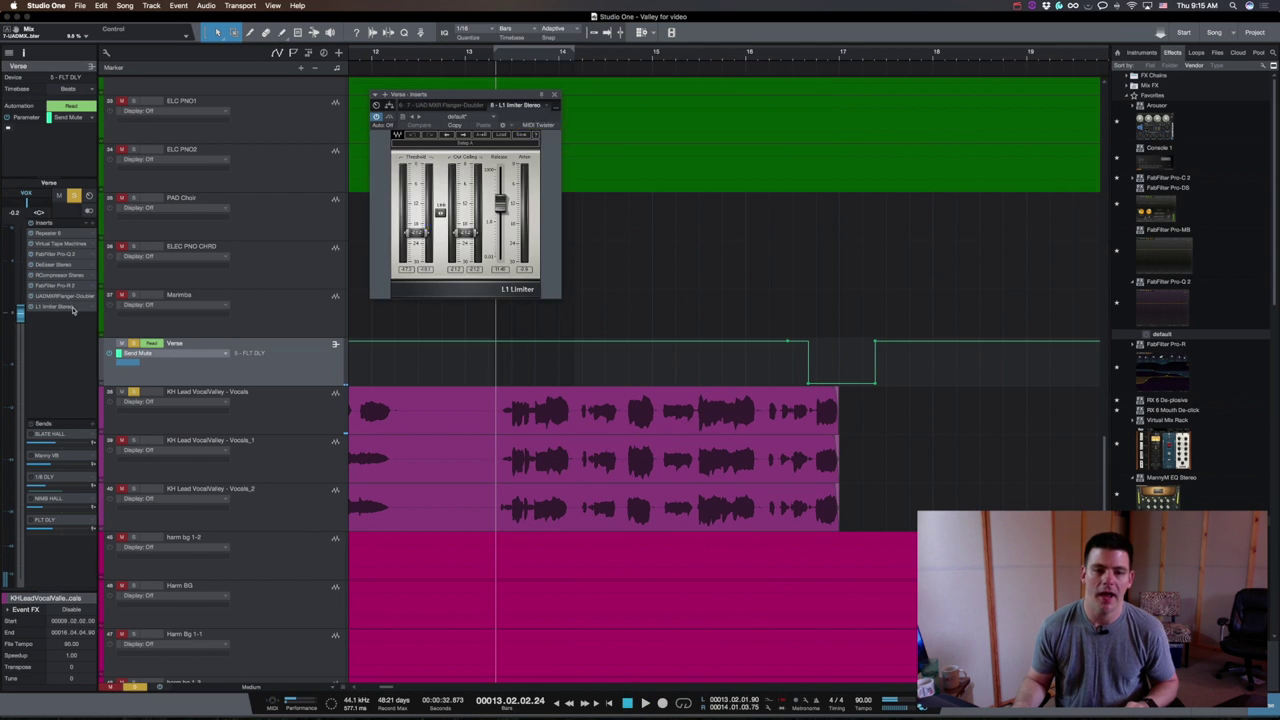
{"action": "left_click_drag", "start_coordinate": [511, 94], "coordinate": [588, 72]}
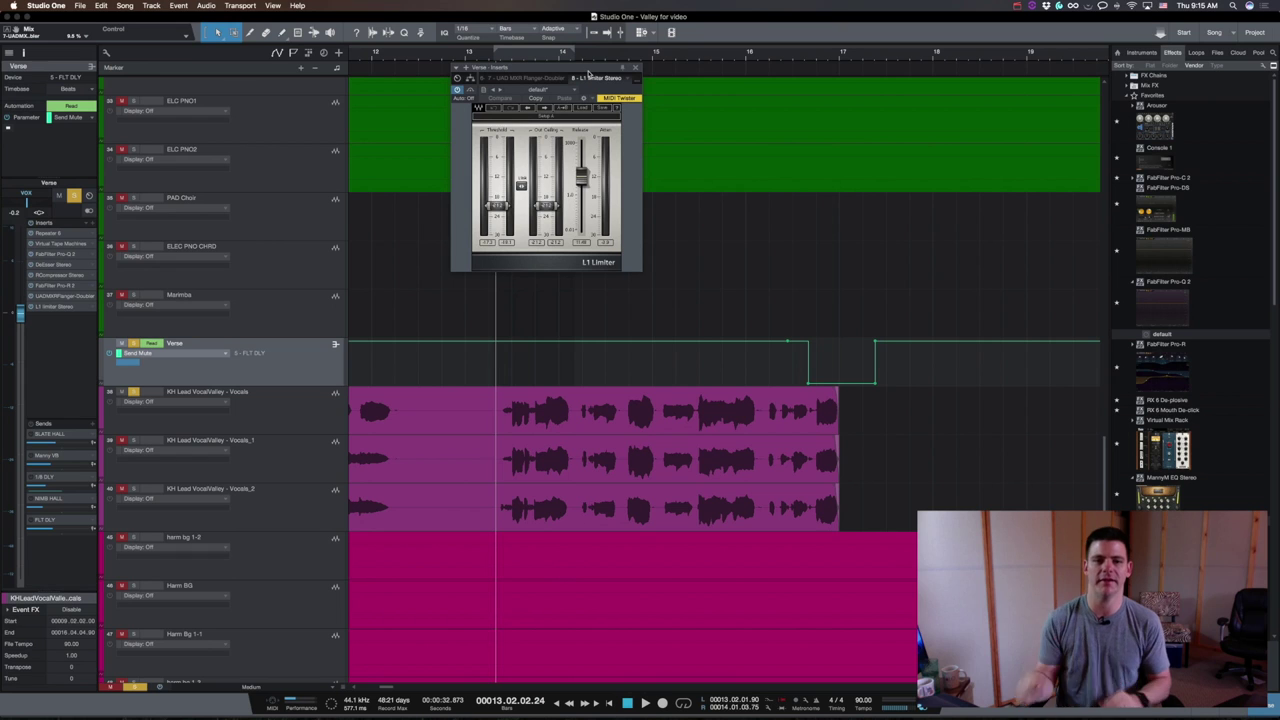
{"action": "key", "text": "space"}
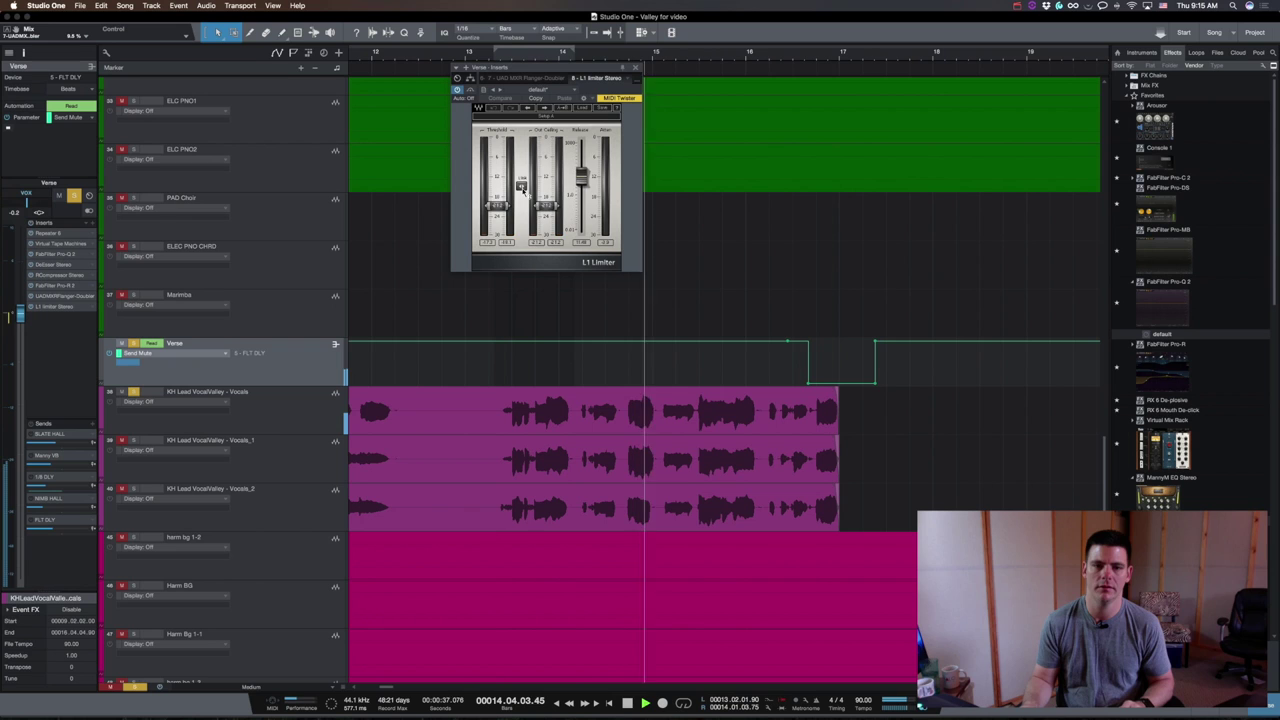
{"action": "key", "text": "space"}
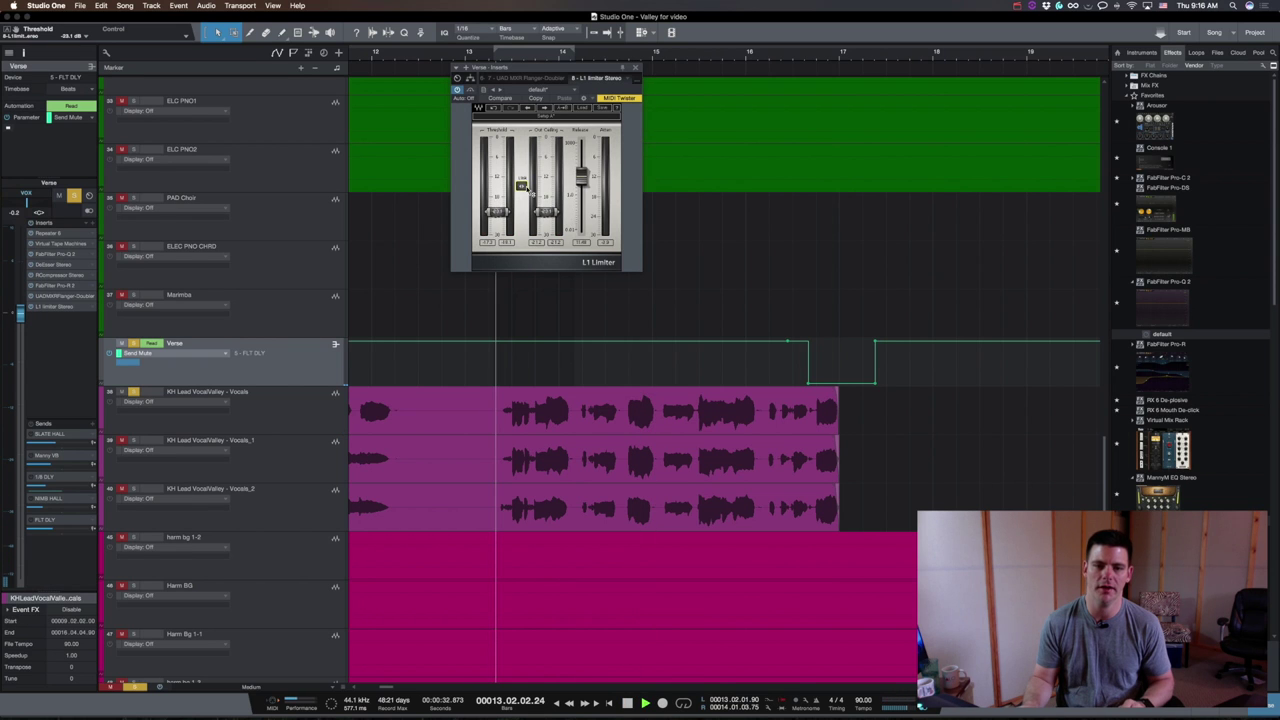
{"action": "key", "text": "space"}
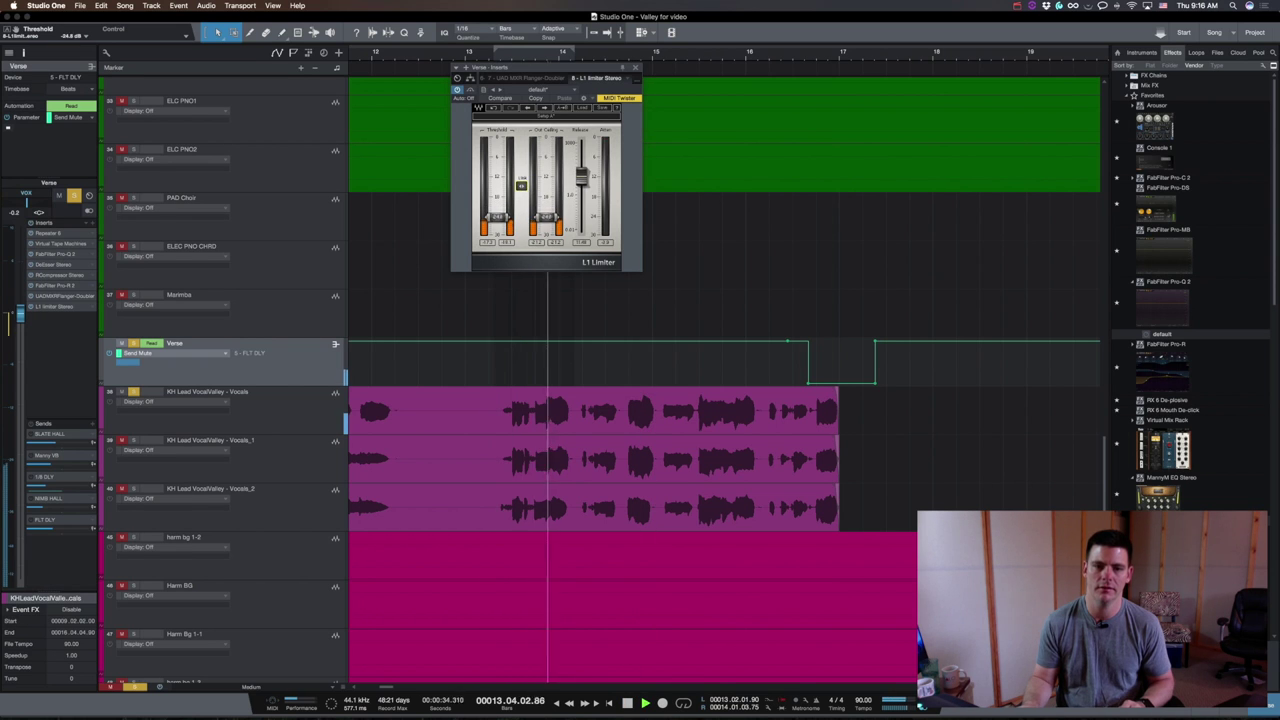
{"action": "key", "text": "space"}
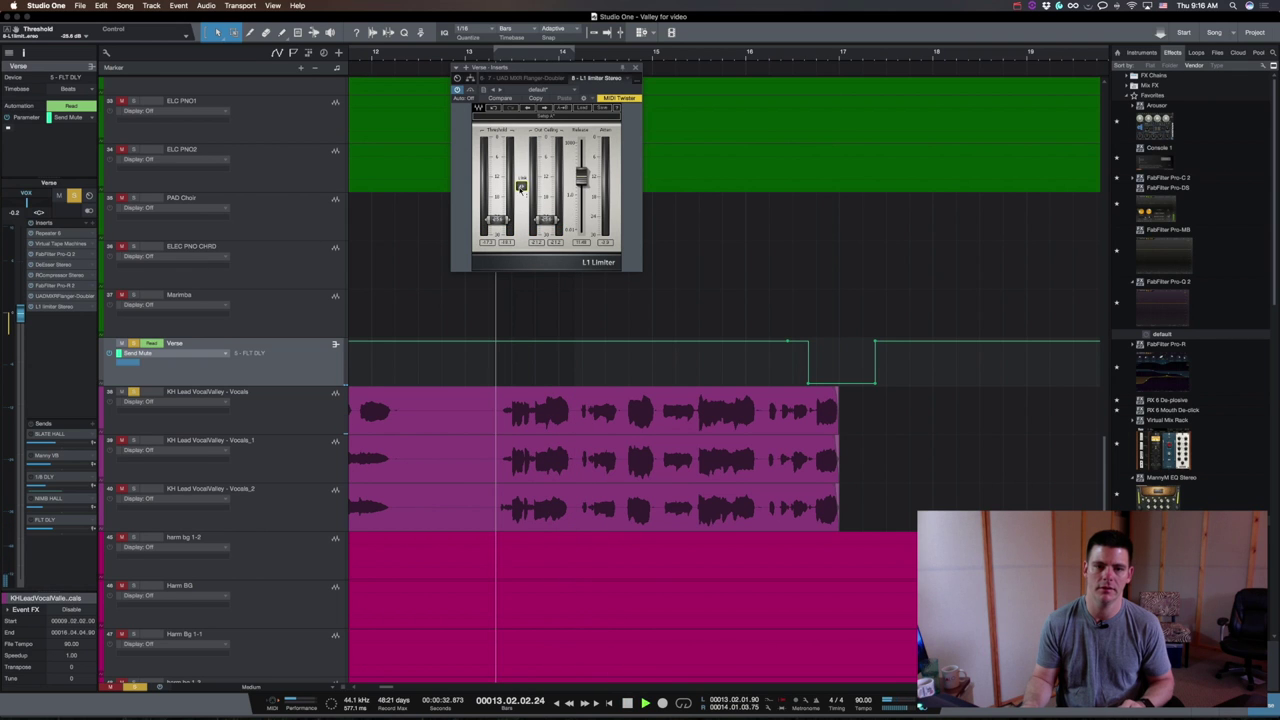
{"action": "key", "text": "space"}
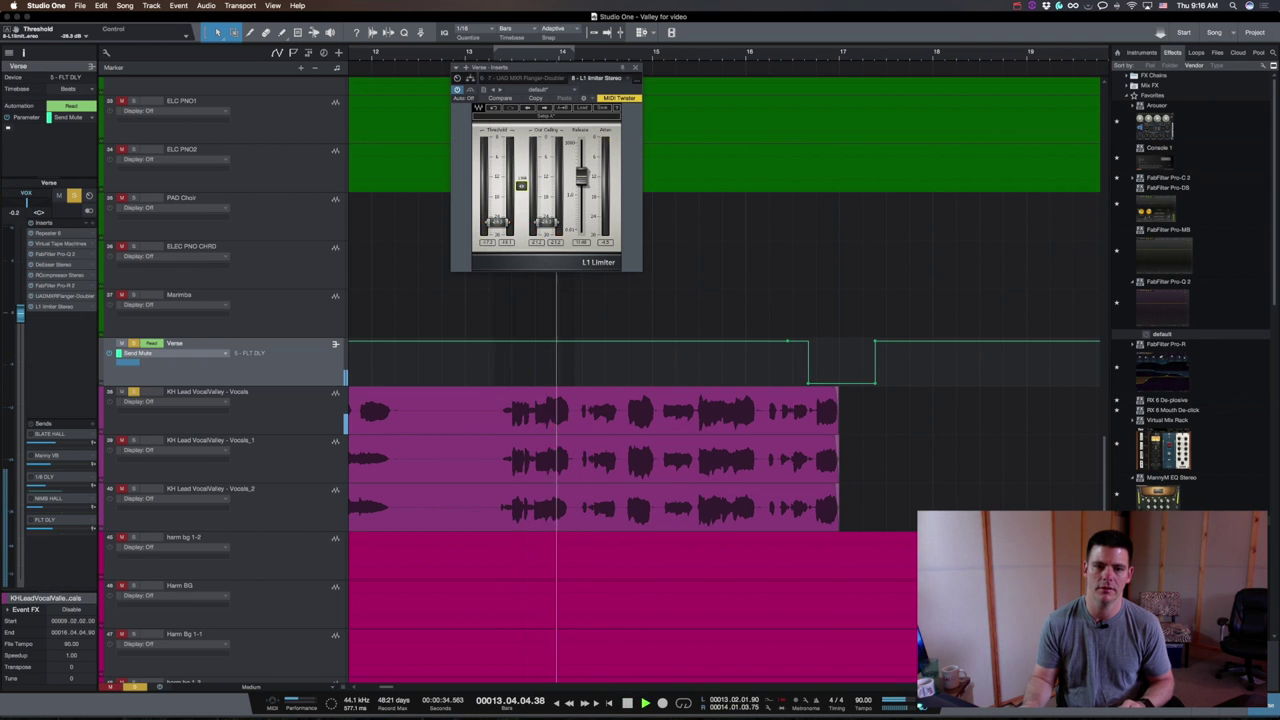
{"action": "key", "text": "space"}
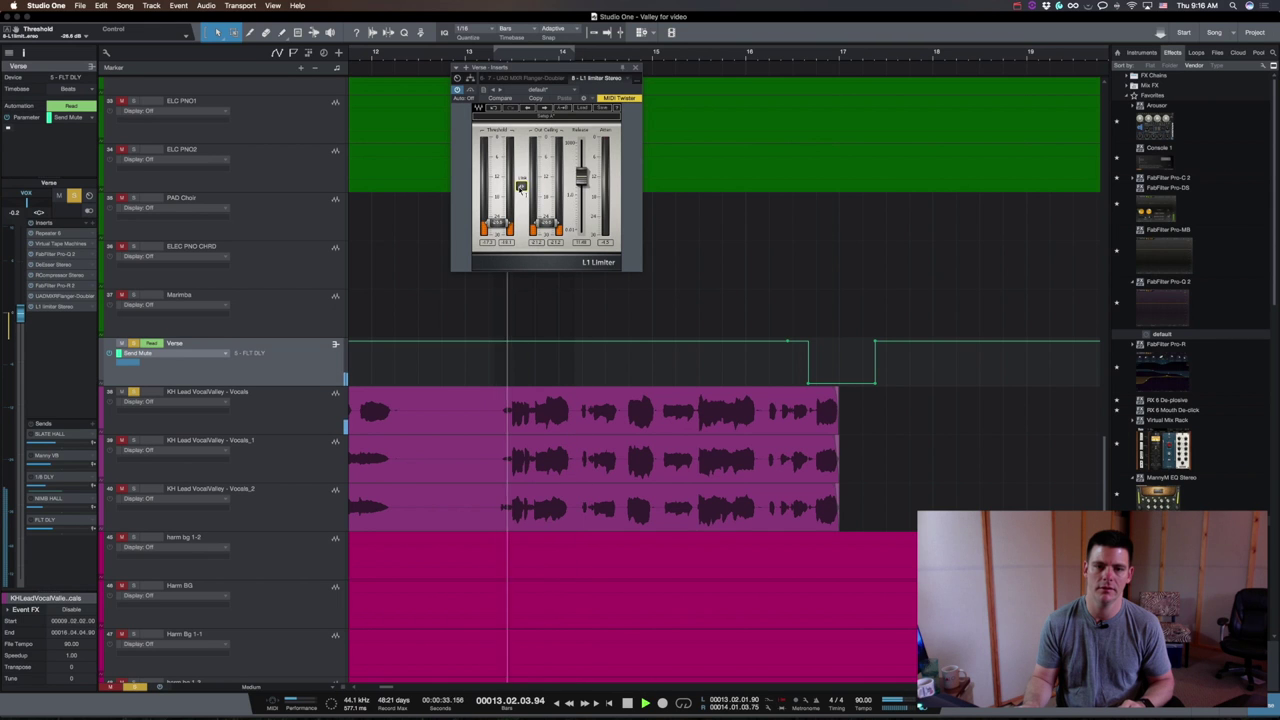
{"action": "key", "text": "space"}
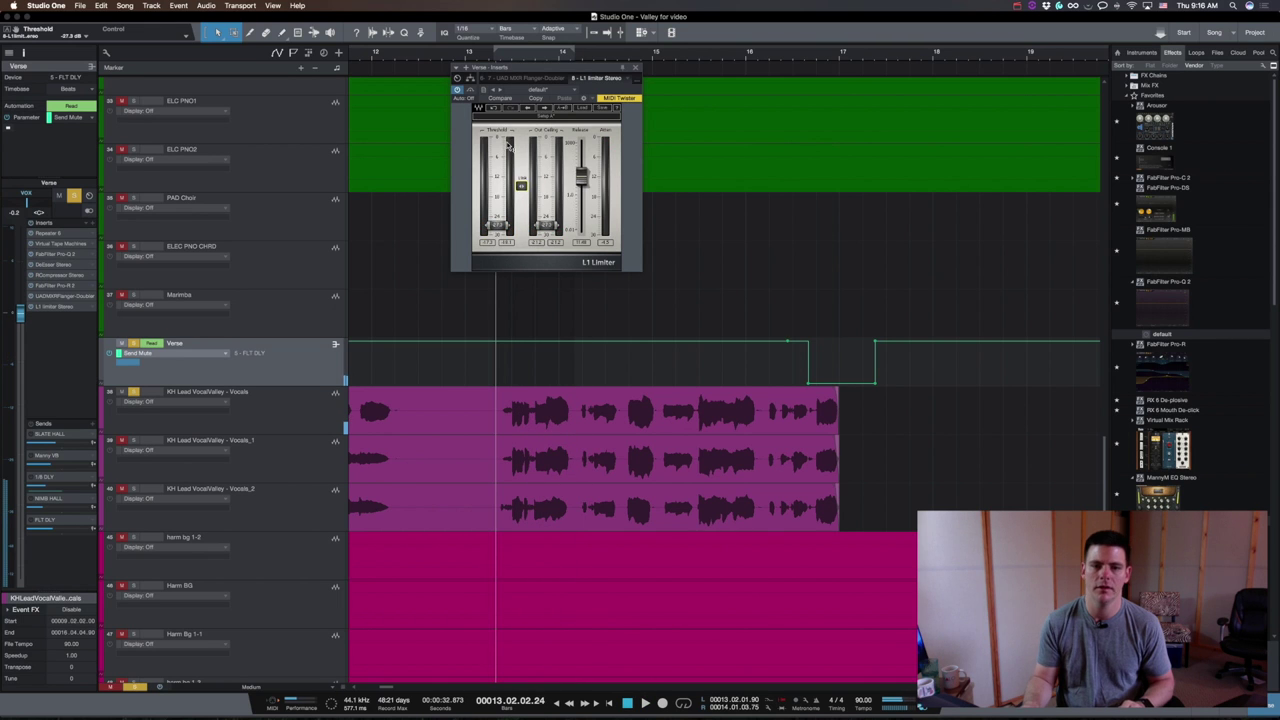
{"action": "left_click_drag", "start_coordinate": [644, 70], "coordinate": [682, 72]}
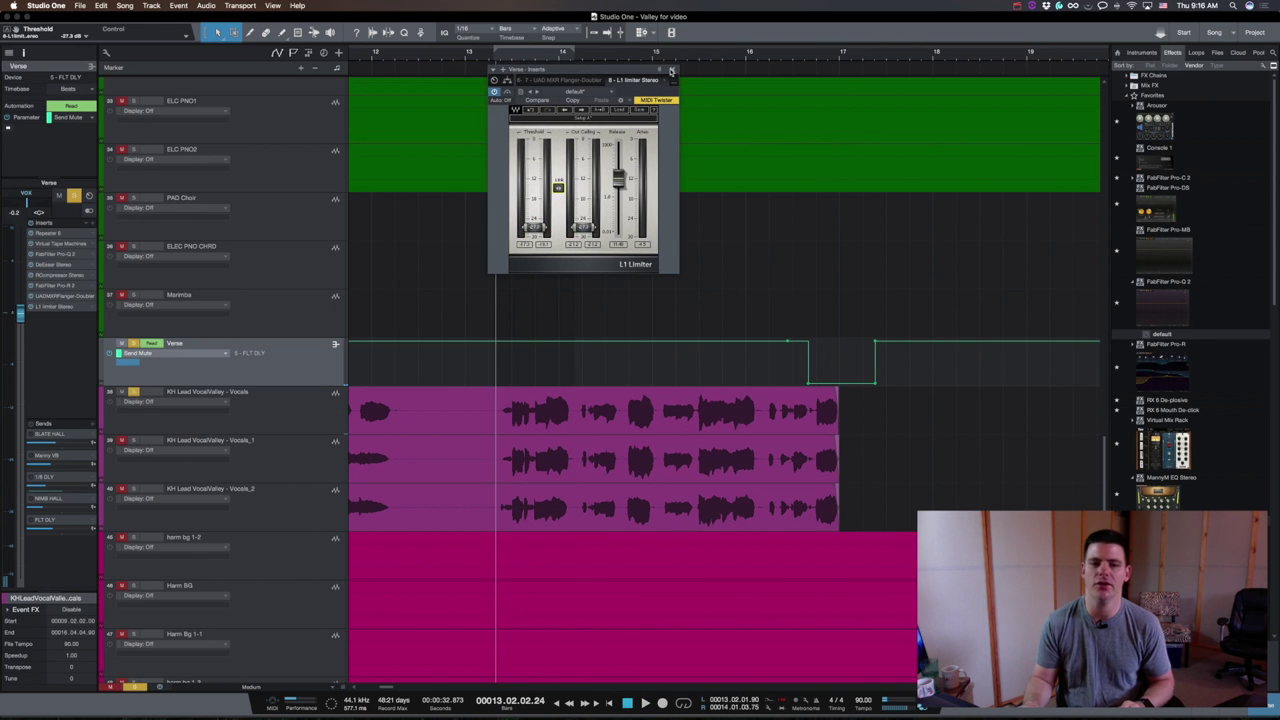
{"action": "left_click", "coordinate": [671, 72]}
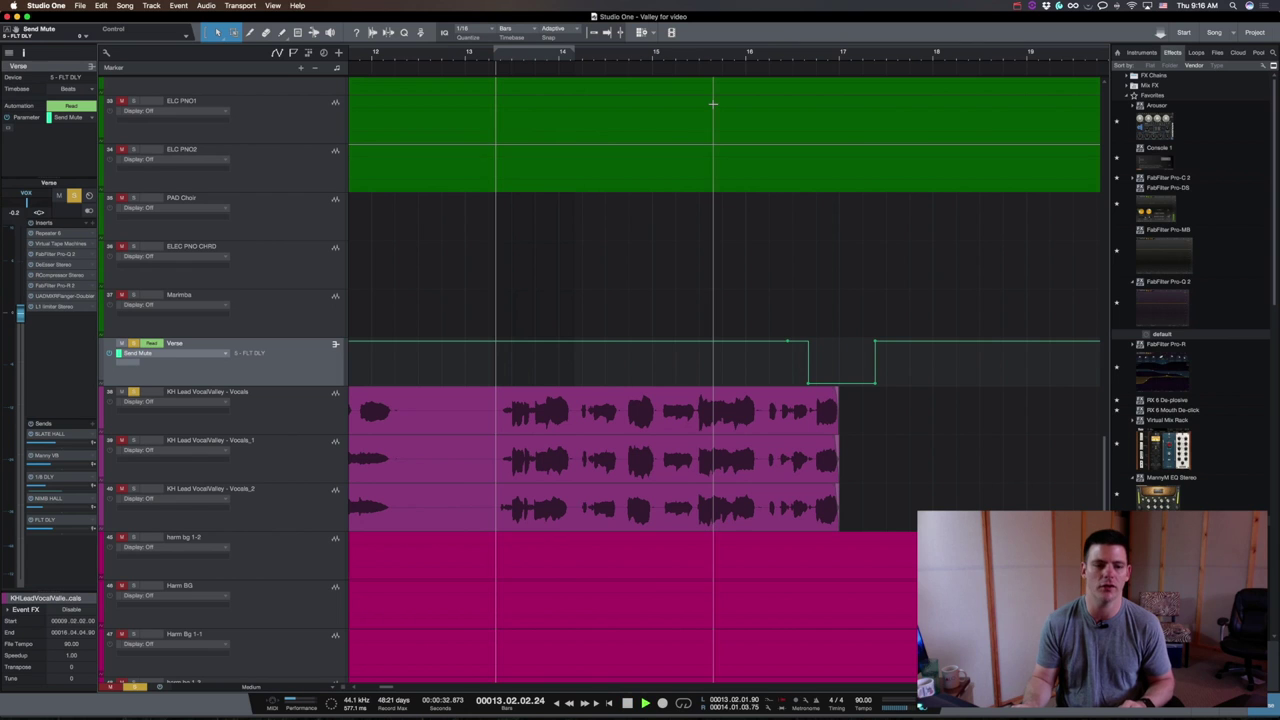
Play and stop the verse to hear the complete chain from Repeater to L1 Limiter.
{"action": "key", "text": "space"}
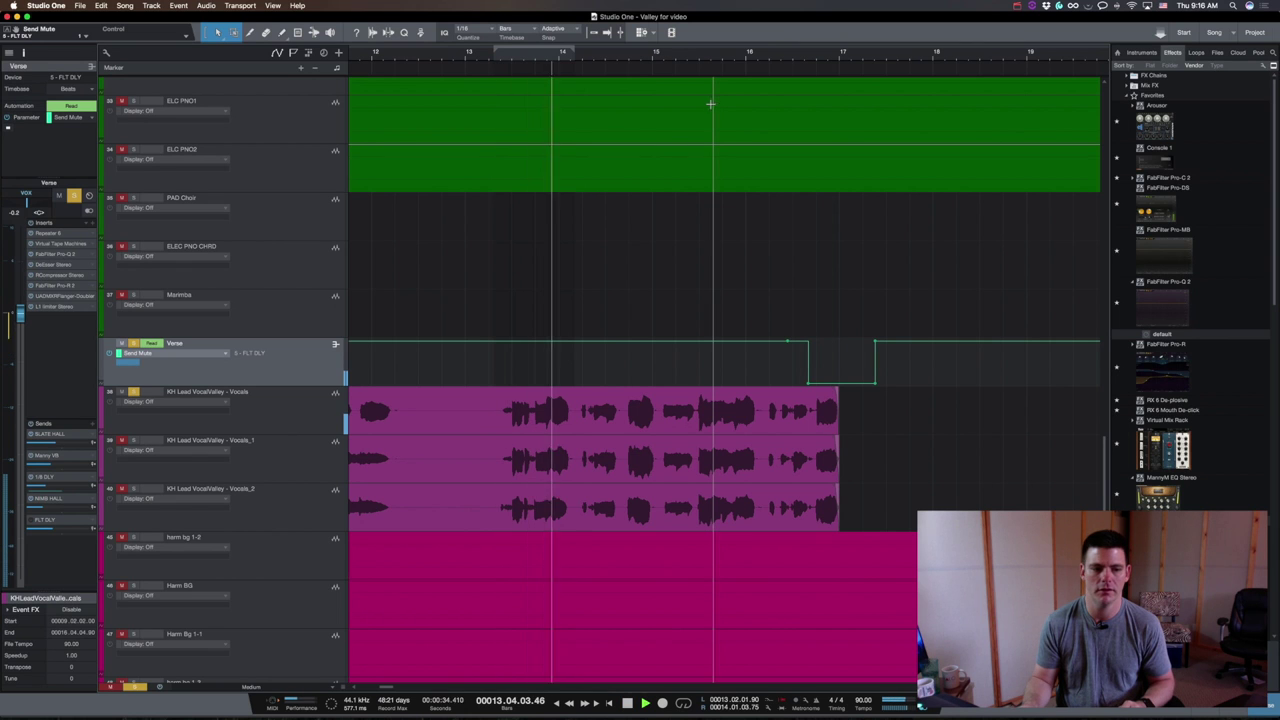
{"action": "key", "text": "space"}
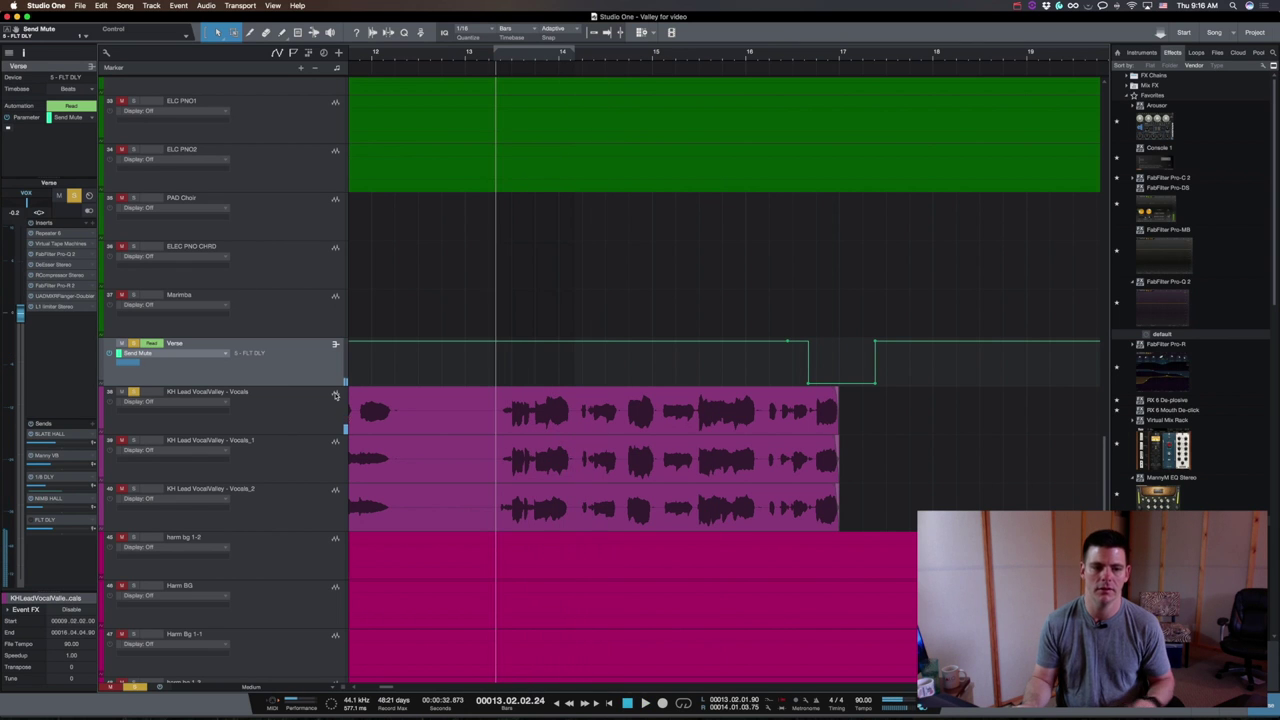